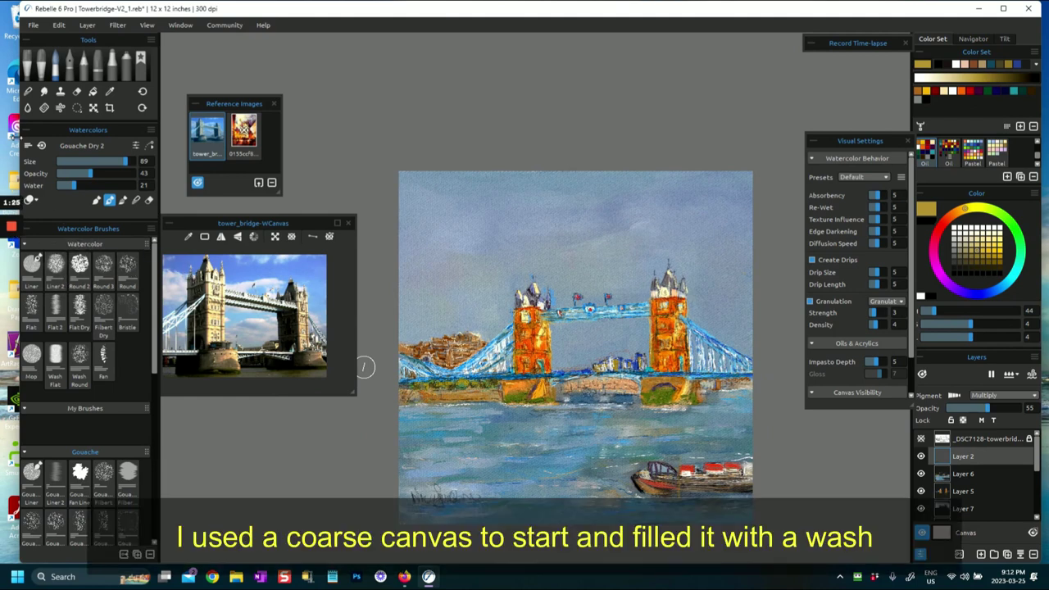
mouse_move(11, 249)
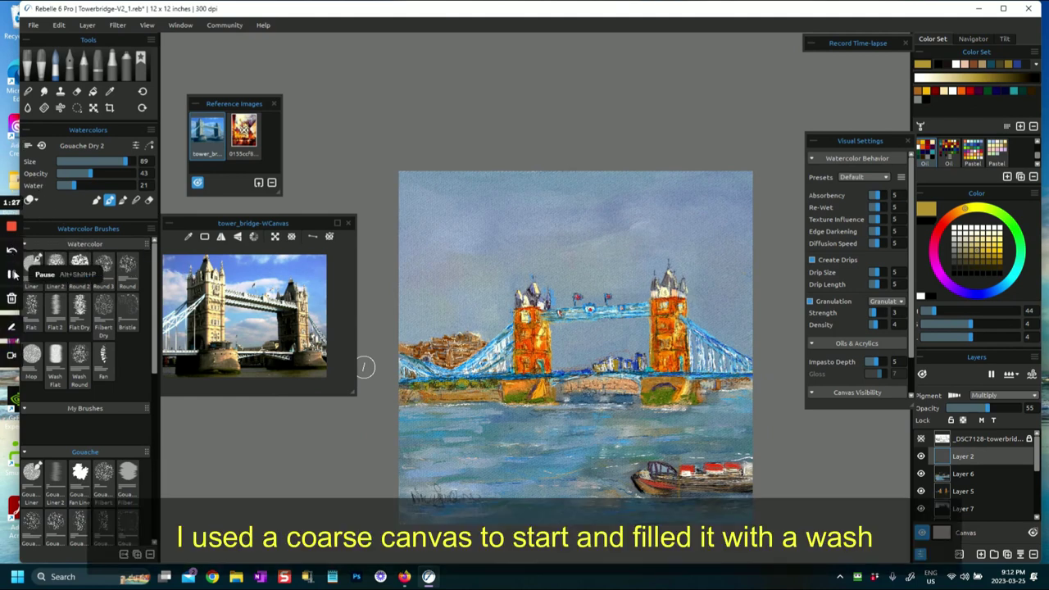
left_click(13, 277)
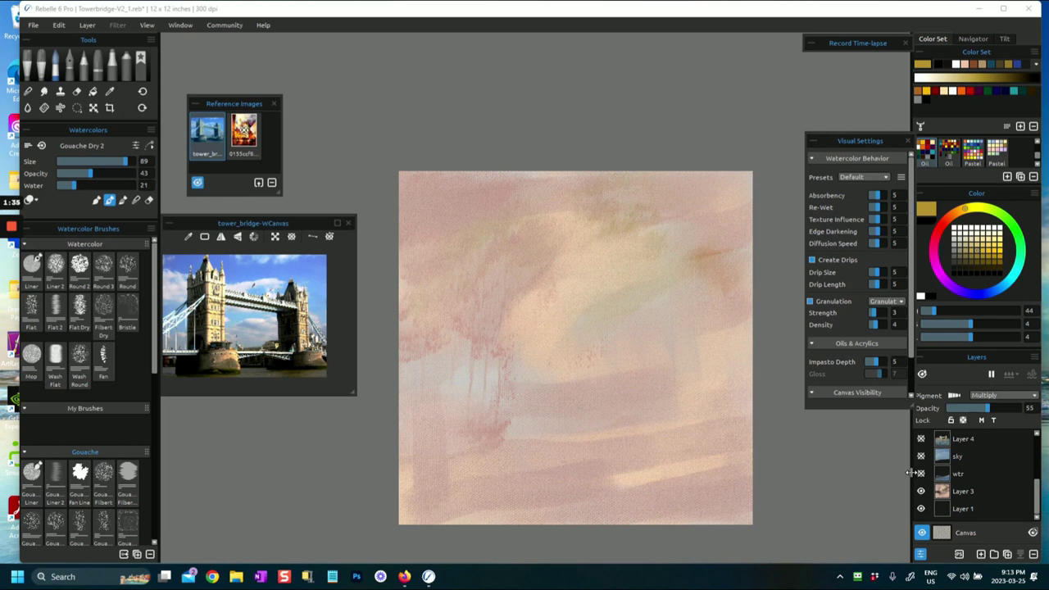
- Hide the Layer 3 wash to examine the bare coarse canvas texture up close, and show the wash again
scroll(969, 456, "up", 5)
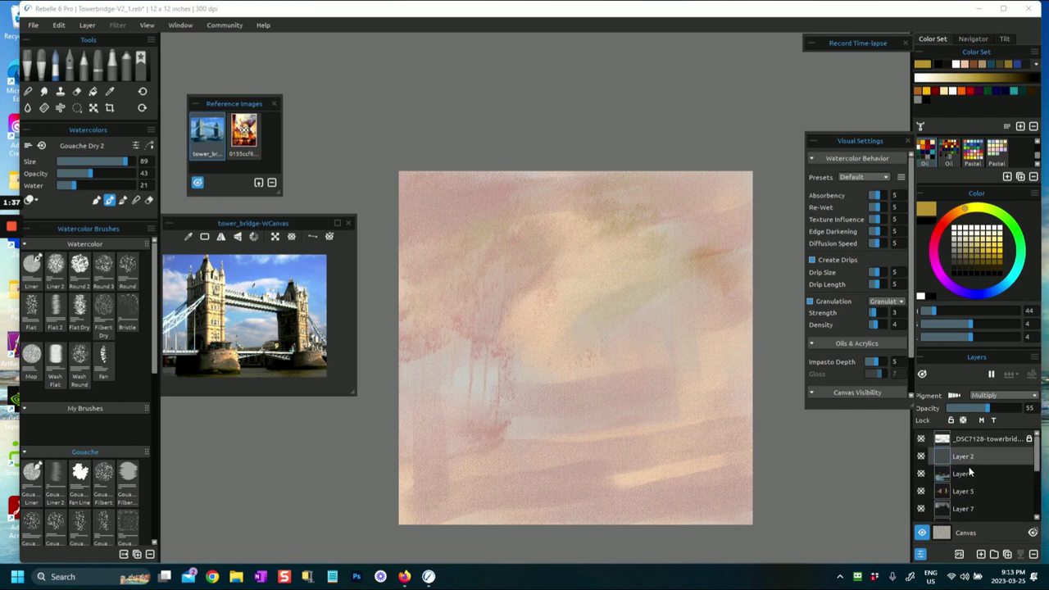
scroll(967, 467, "down", 5)
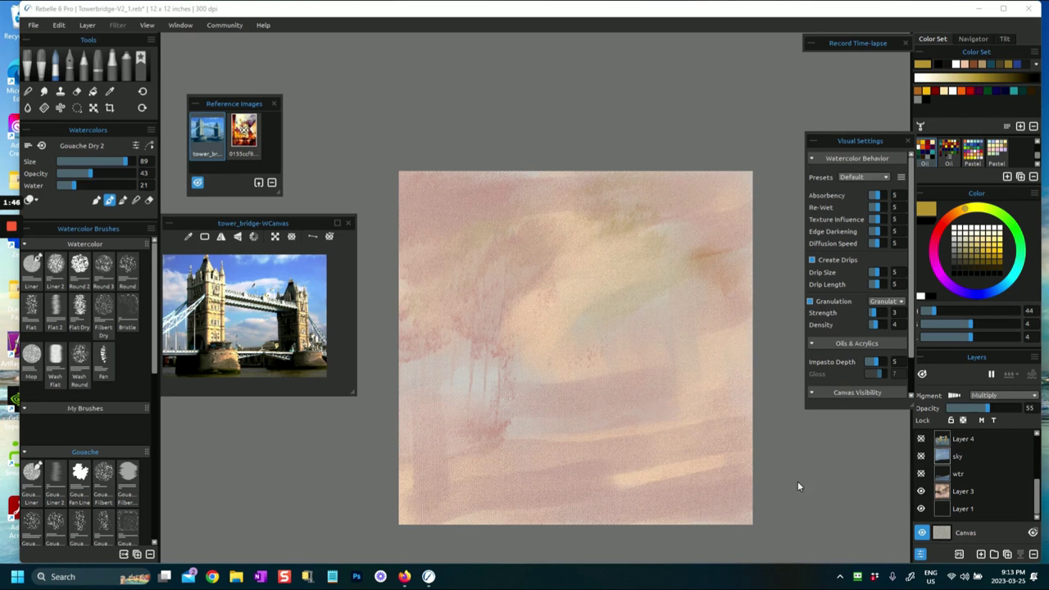
left_click(920, 491)
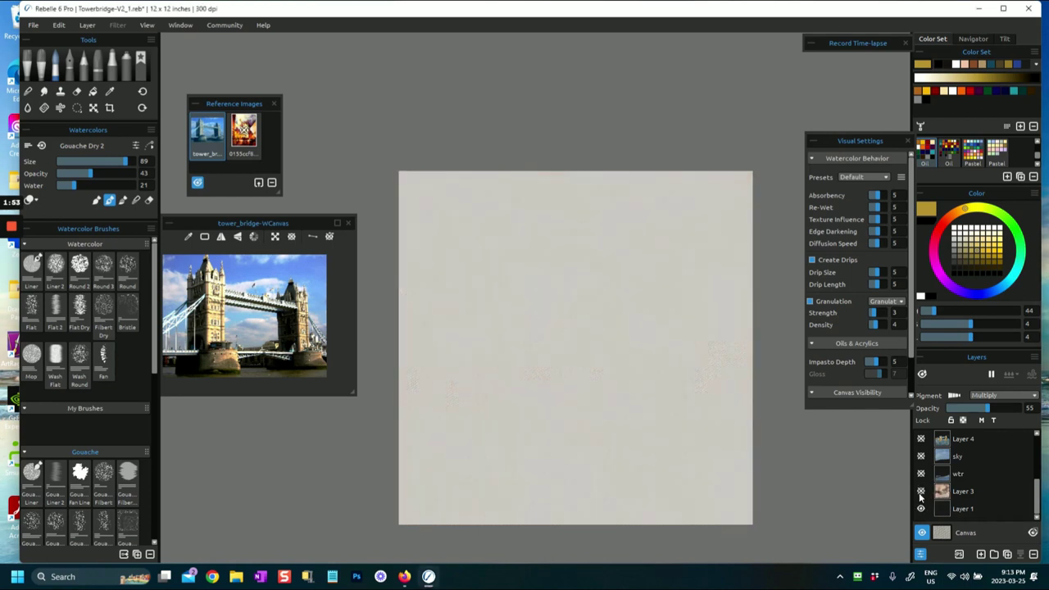
scroll(674, 484, "up", 3)
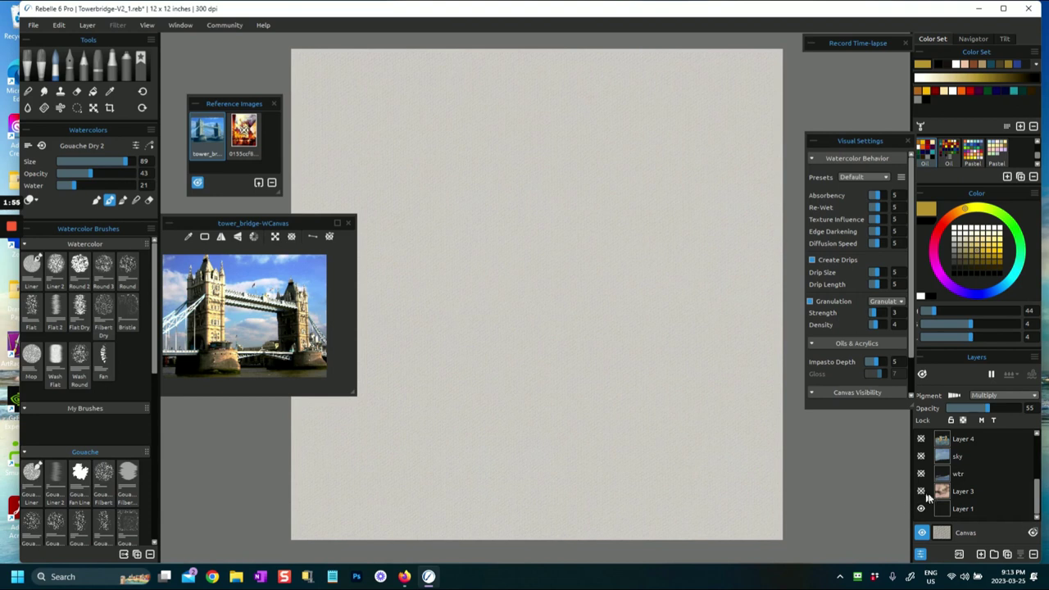
left_click(921, 490)
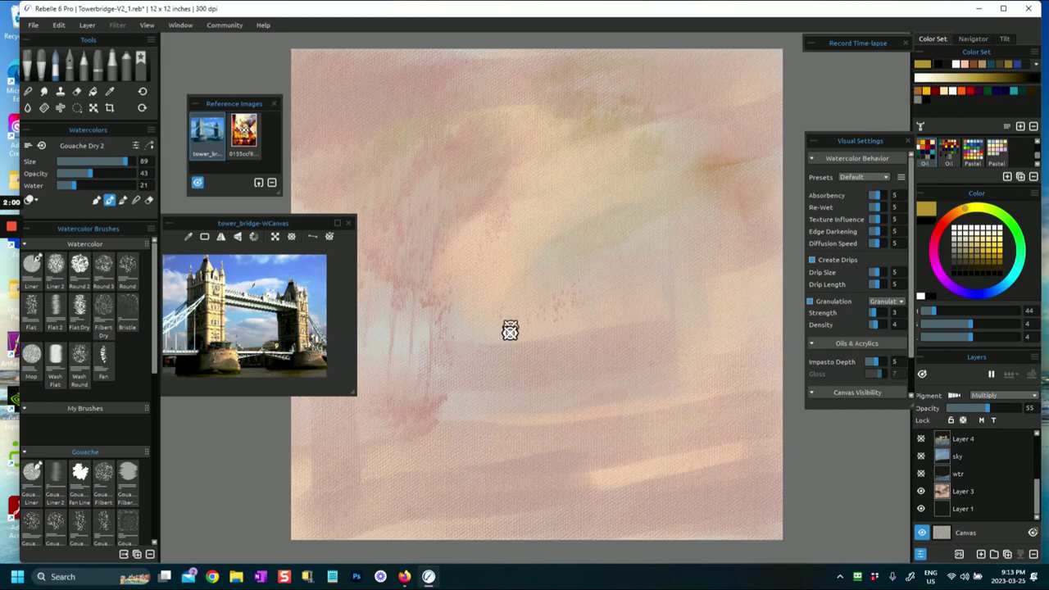
- On Layer 3, sample the muted pink of the wash and choose the Grunge 3 brush from the Express Oils
left_click(948, 494)
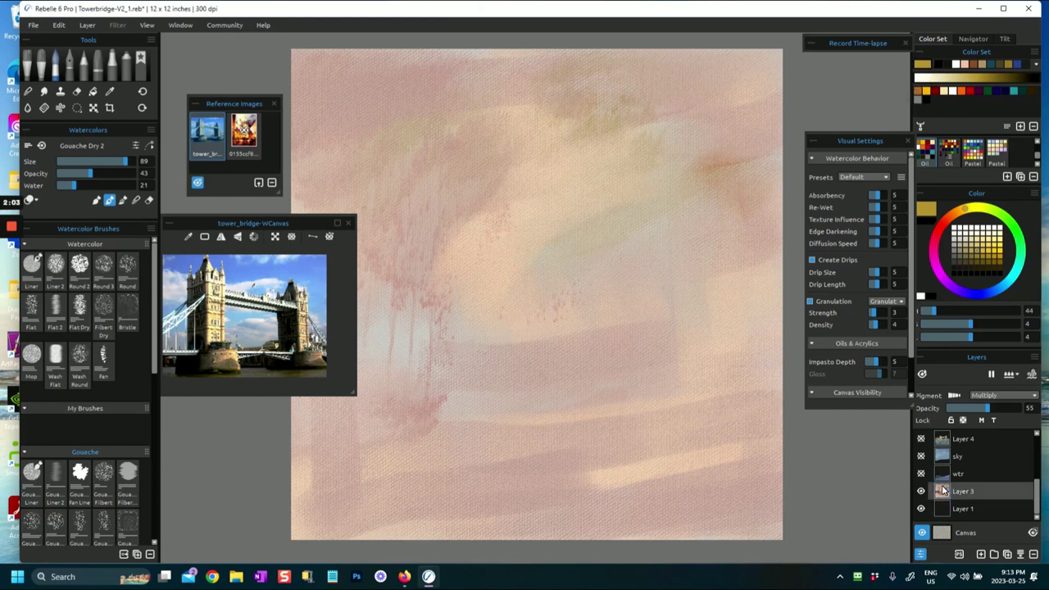
left_click(562, 391, "alt")
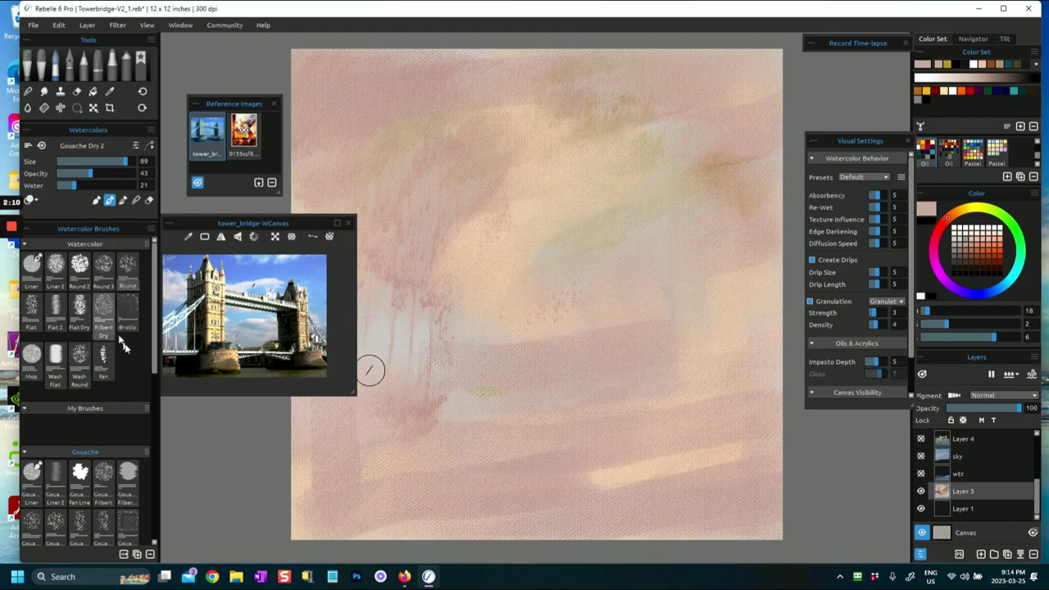
left_click(41, 65)
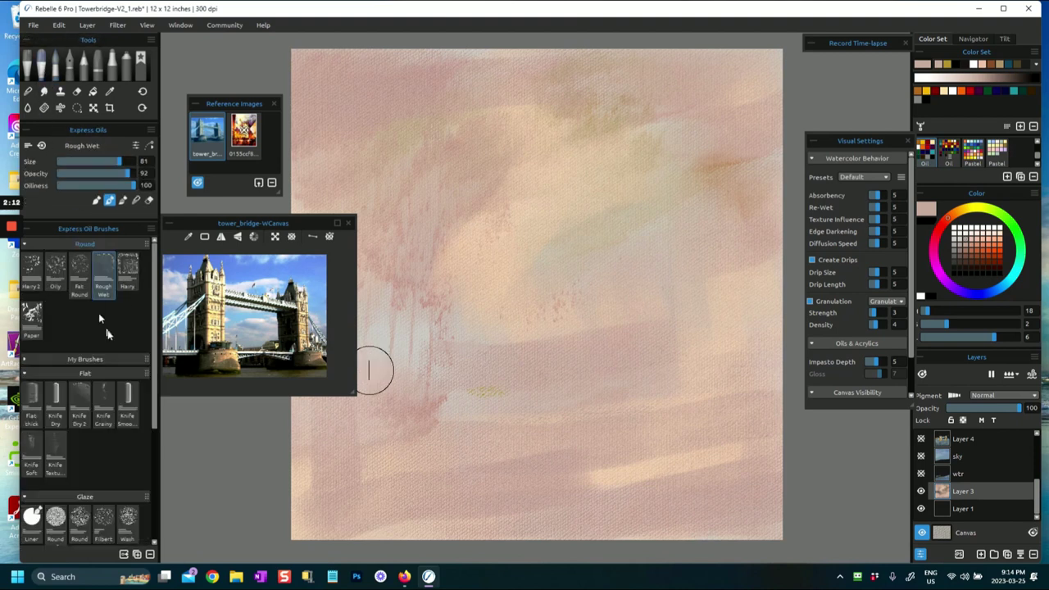
scroll(123, 369, "down", 5)
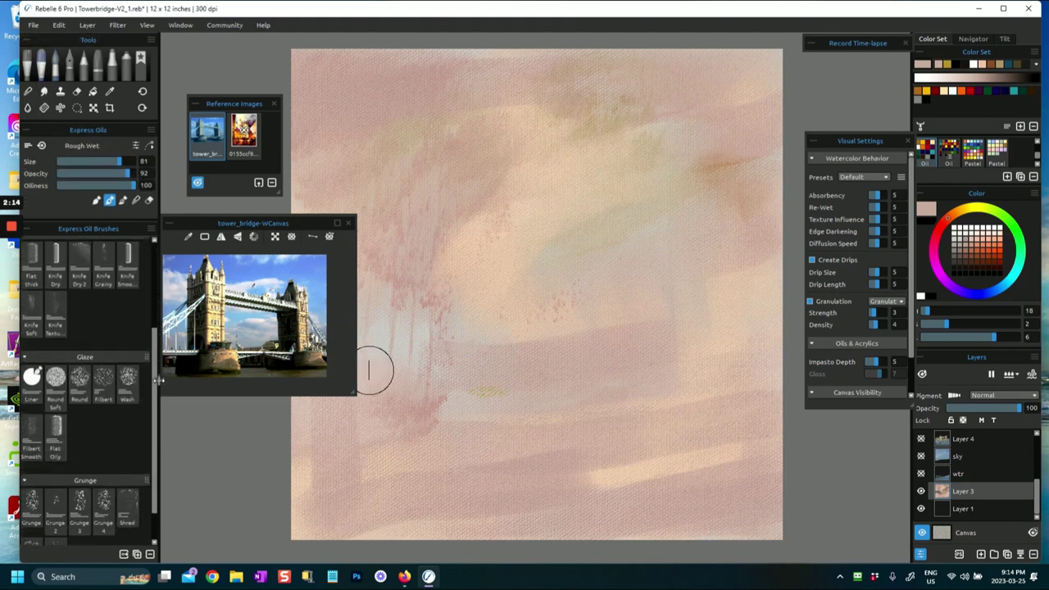
left_click(79, 465)
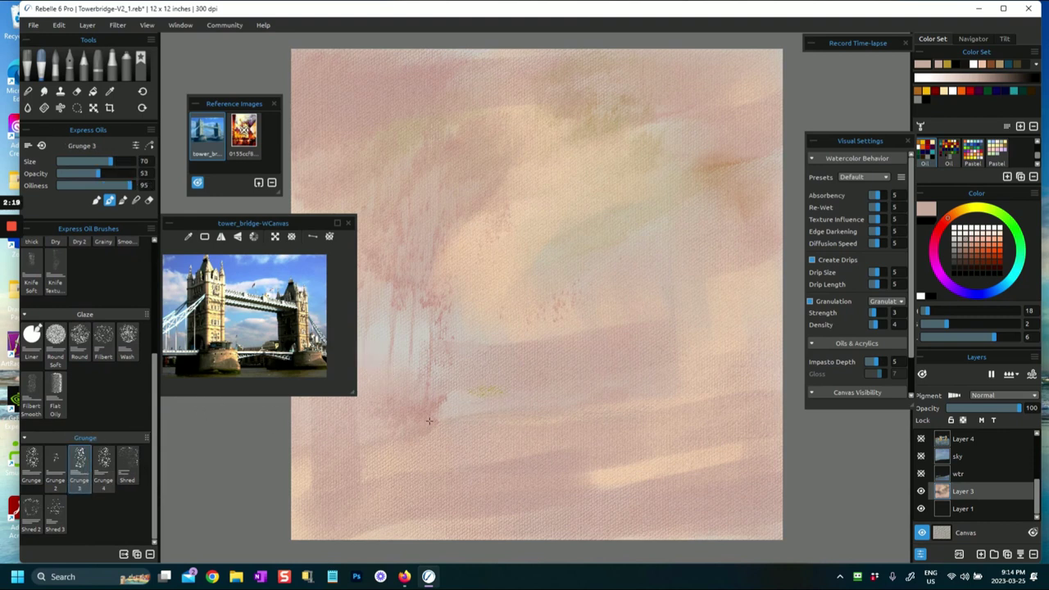
- Brush loose horizontal strokes across the middle of the wash and narrow the tower_bridge reference image window
mouse_move(651, 347)
left_mouse_down()
mouse_move(478, 340)
mouse_move(607, 329)
mouse_move(513, 341)
mouse_move(687, 341)
mouse_move(424, 311)
left_mouse_up()
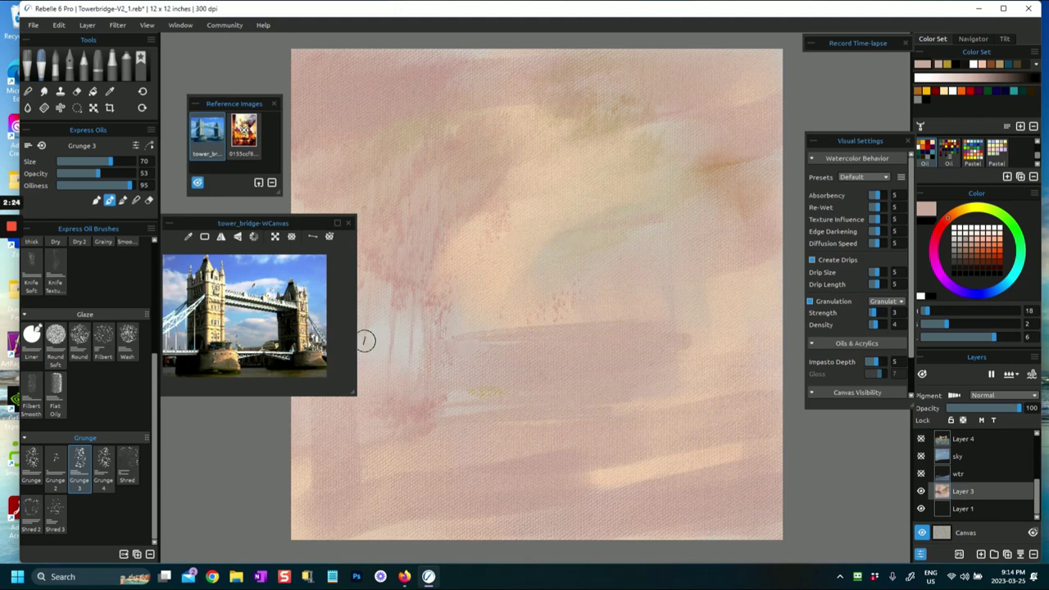
left_click_drag(510, 318, 536, 320)
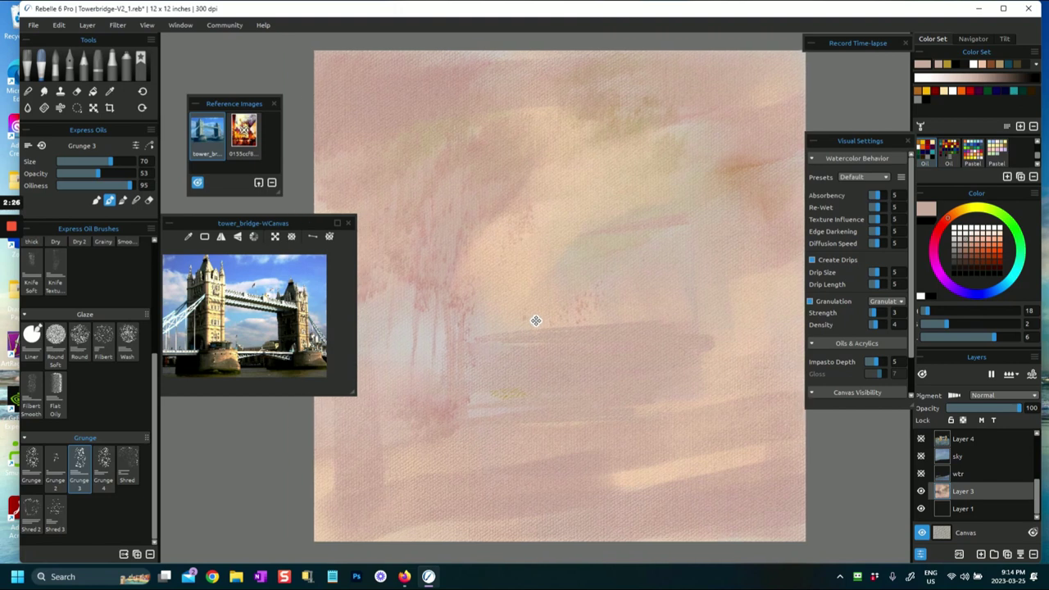
left_click_drag(357, 302, 304, 309)
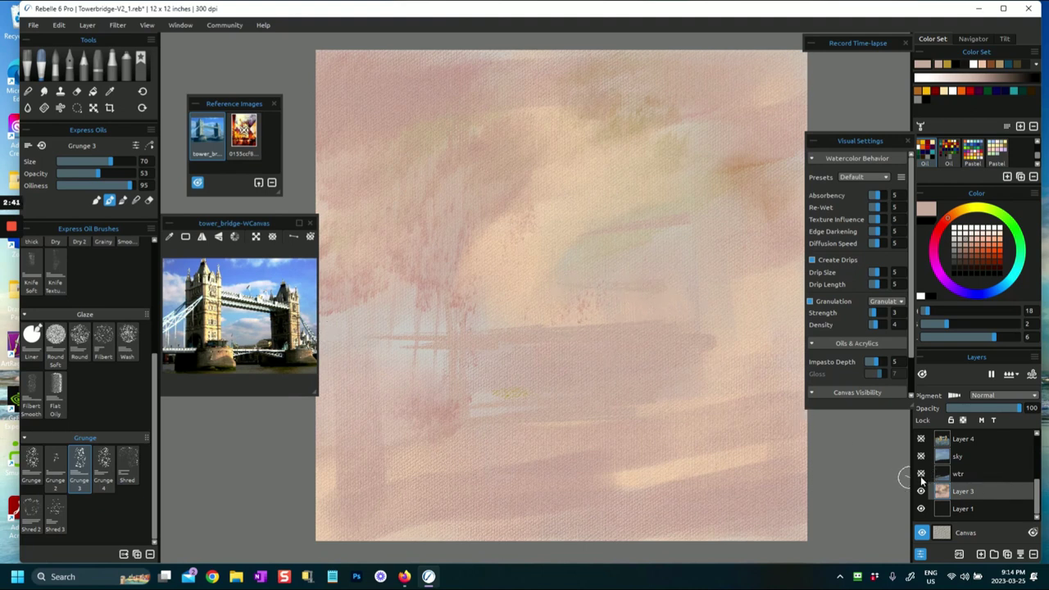
- Show the wtr, sky and Layer 4 layers one after another, with wtr as the active layer
left_click(920, 474)
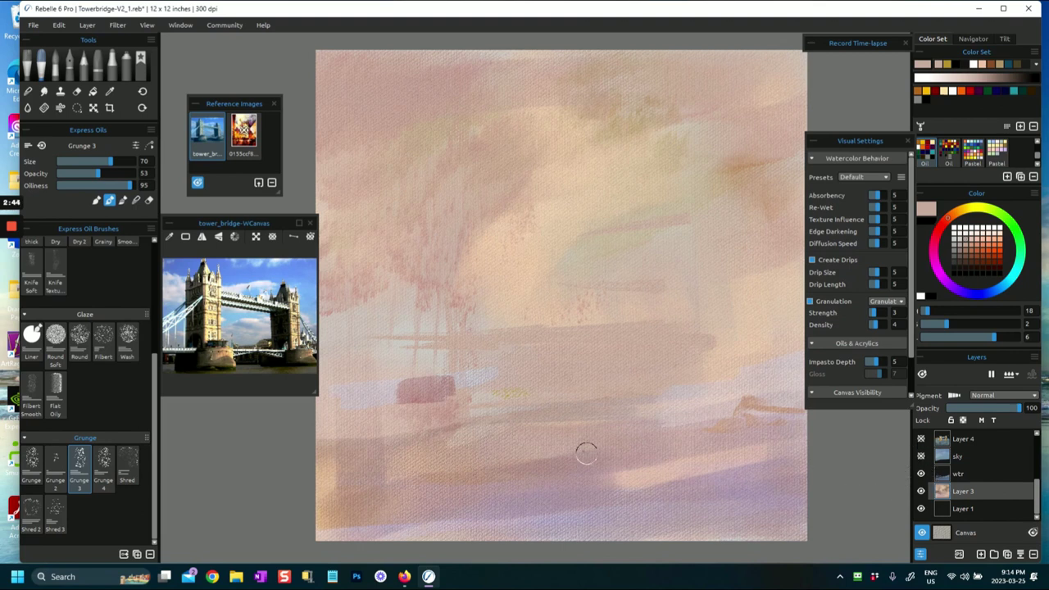
left_click(920, 456)
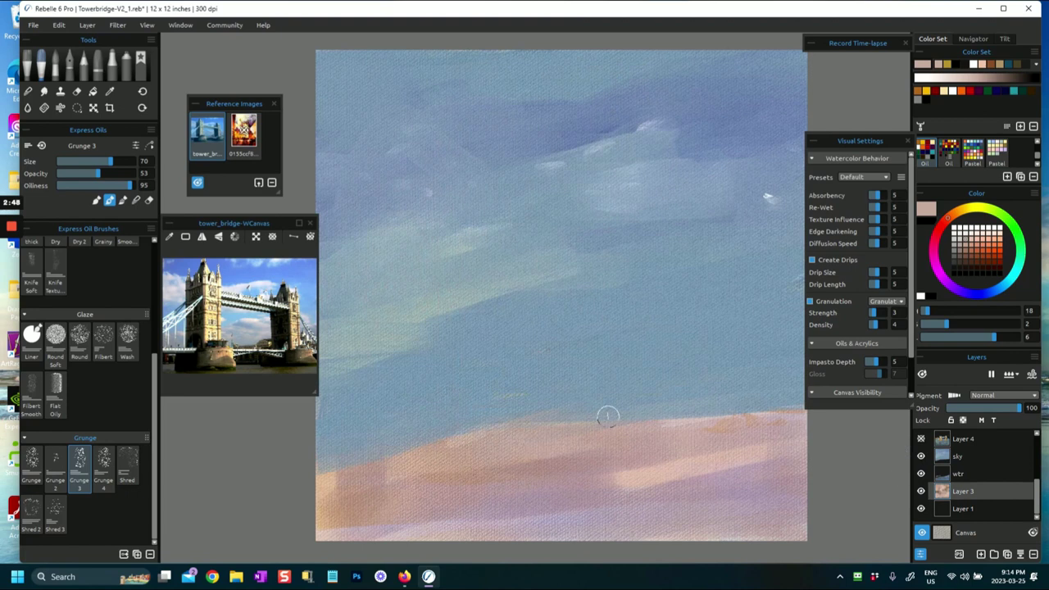
left_click(963, 473)
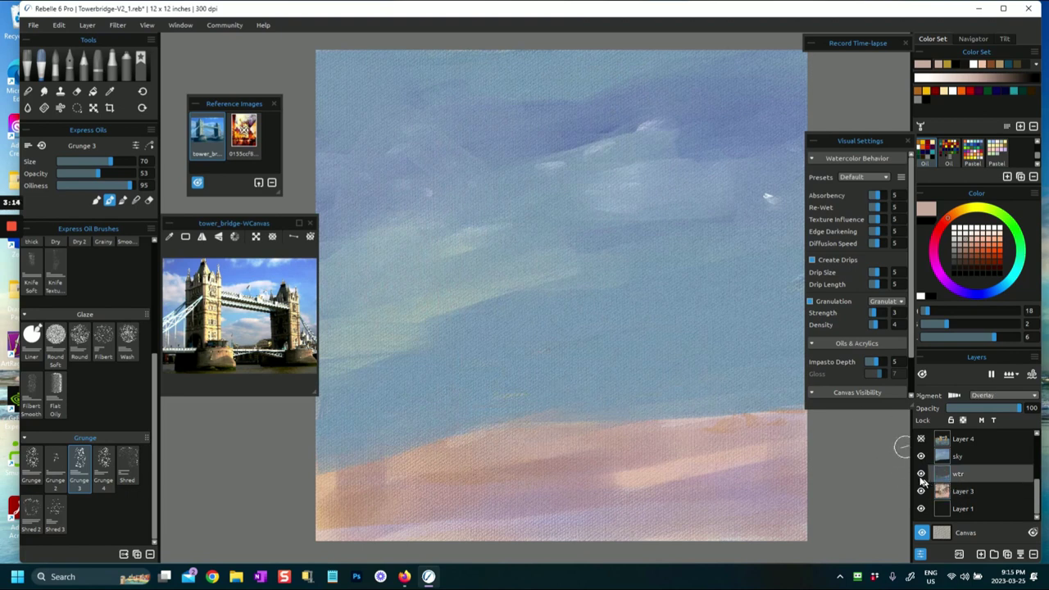
left_click(921, 440)
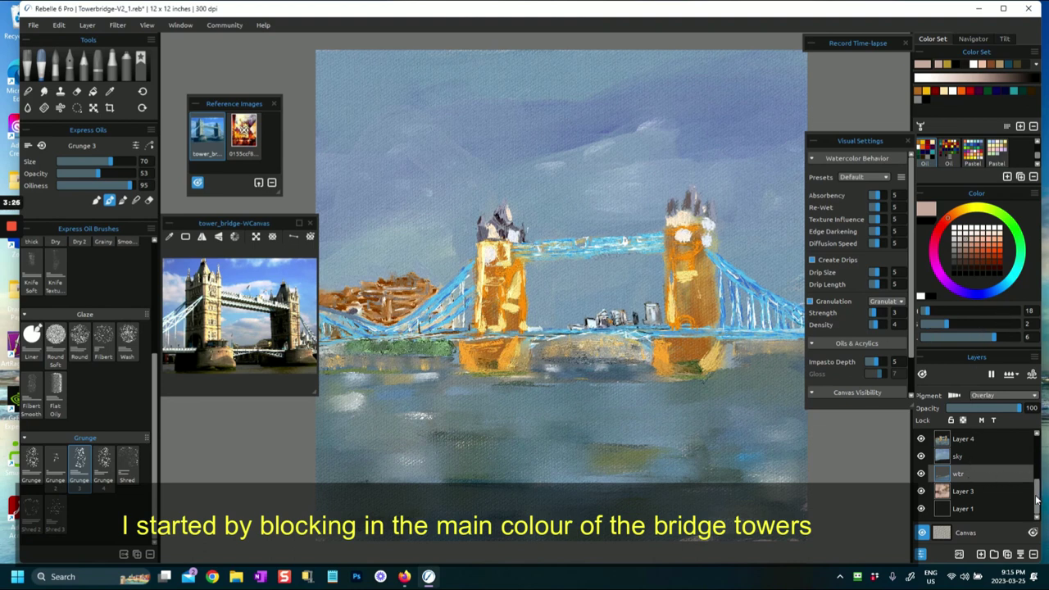
- Sample a pale yellow from the stone of the bridge tower in the tower_bridge reference photo
mouse_move(1039, 505)
left_mouse_down()
mouse_move(1039, 464)
mouse_move(1038, 493)
left_mouse_up()
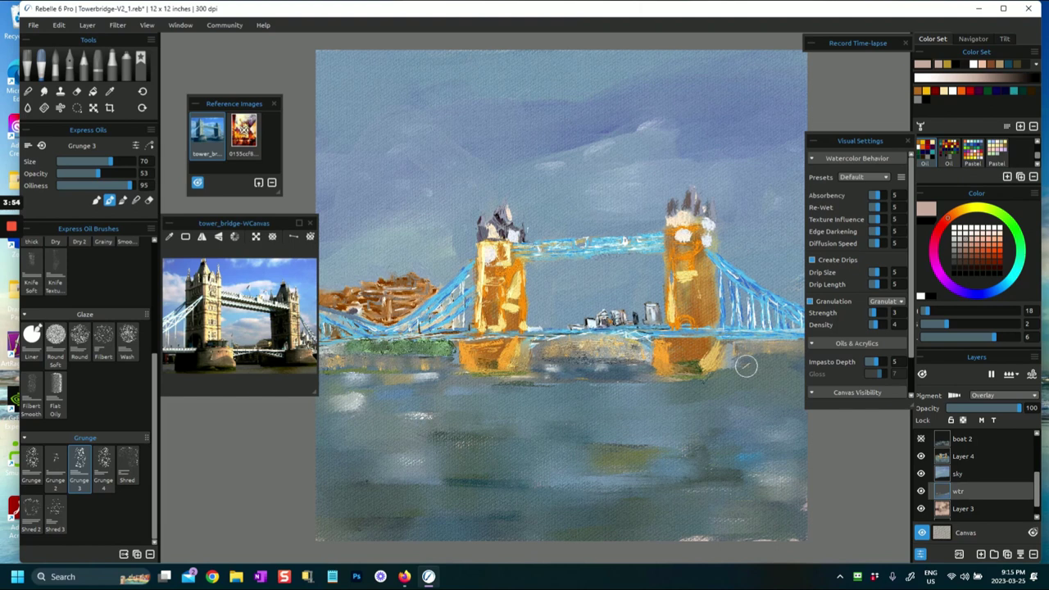
scroll(680, 365, "down", 1)
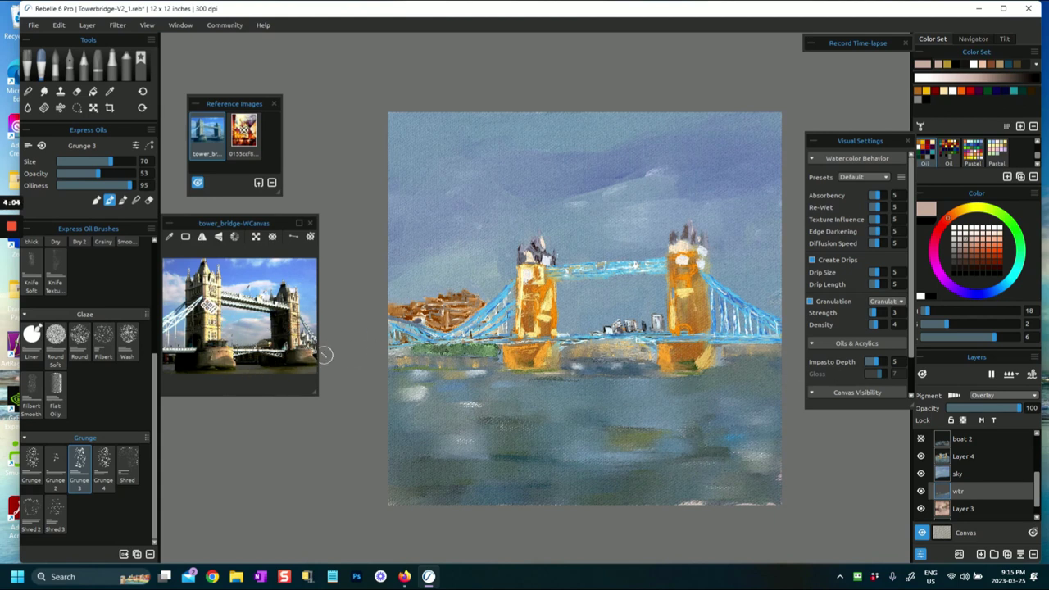
left_click(168, 236)
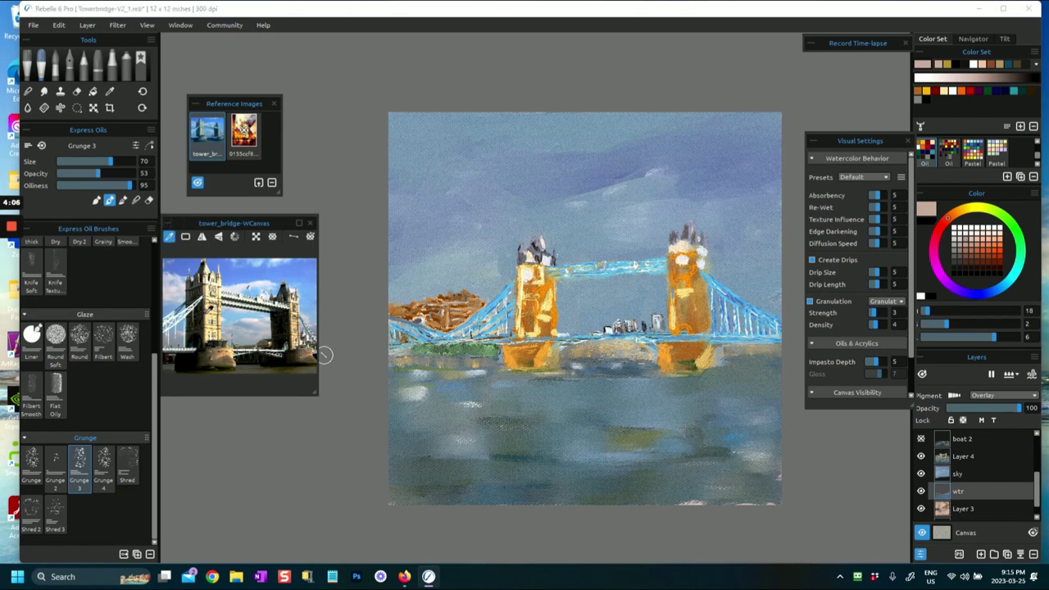
left_click(208, 311)
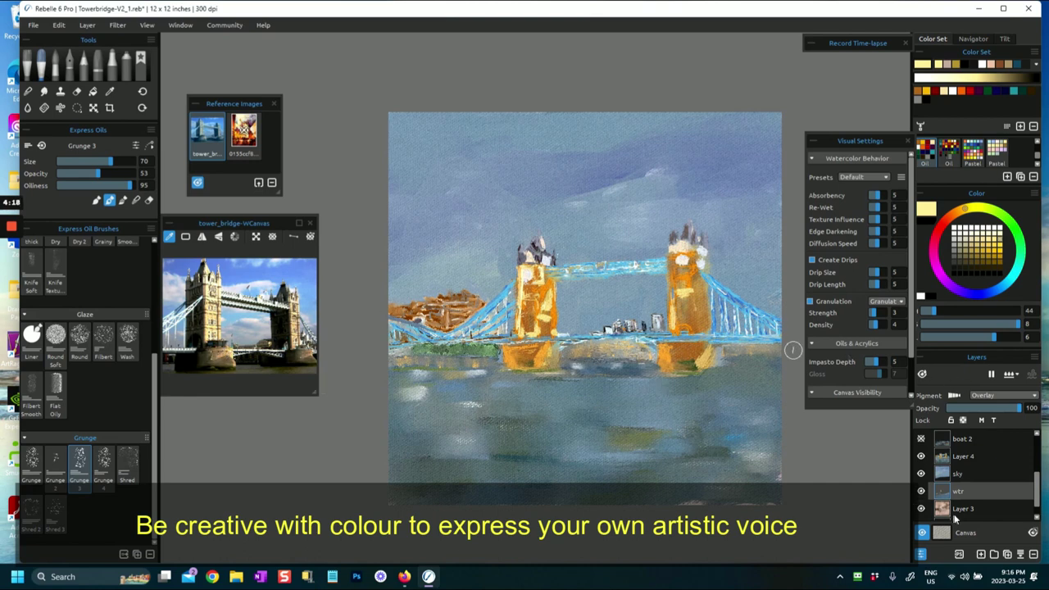
- Make Layer 4 the active layer and compare the painting with the boat 2 layer shown and hidden
left_click(942, 457)
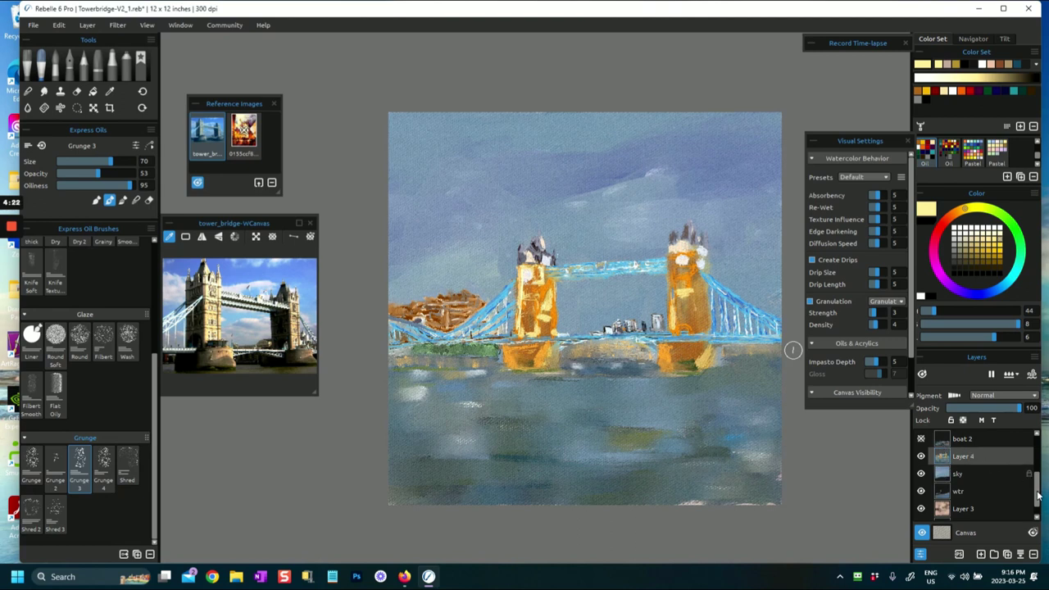
scroll(1037, 490, "up", 3)
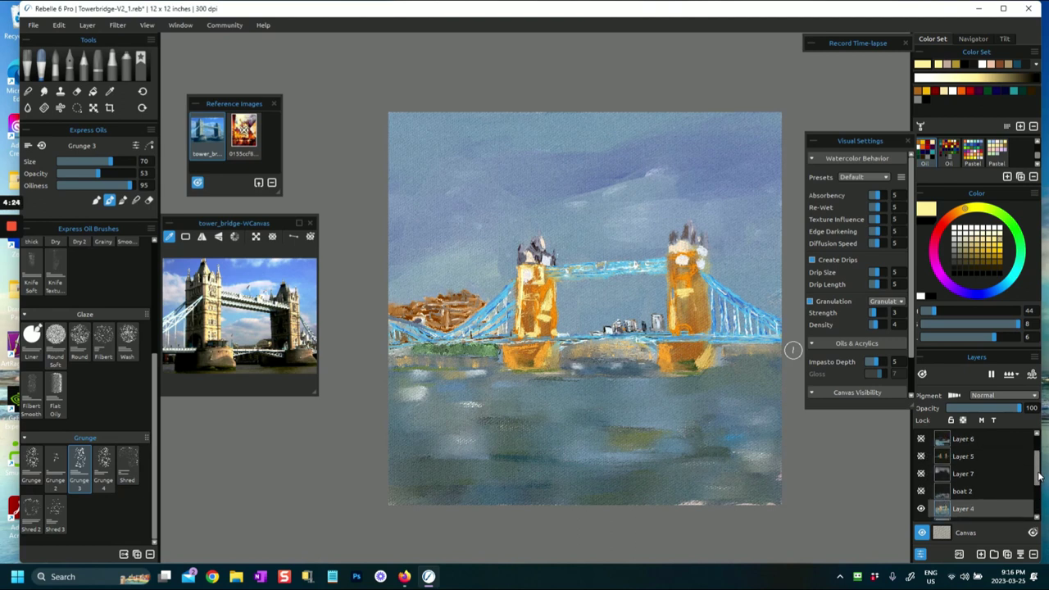
left_click(920, 491)
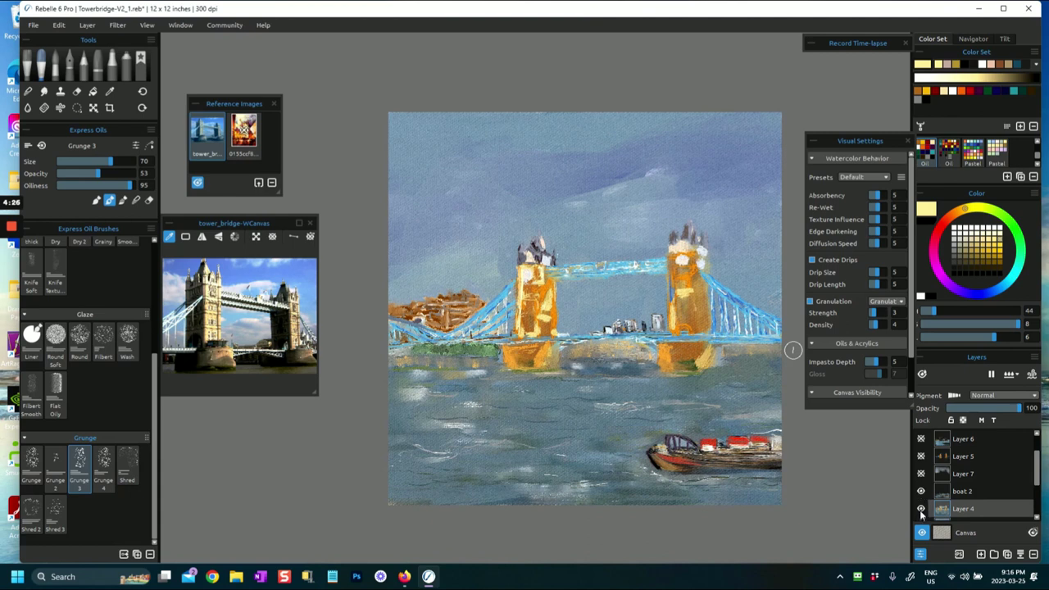
left_click(921, 491)
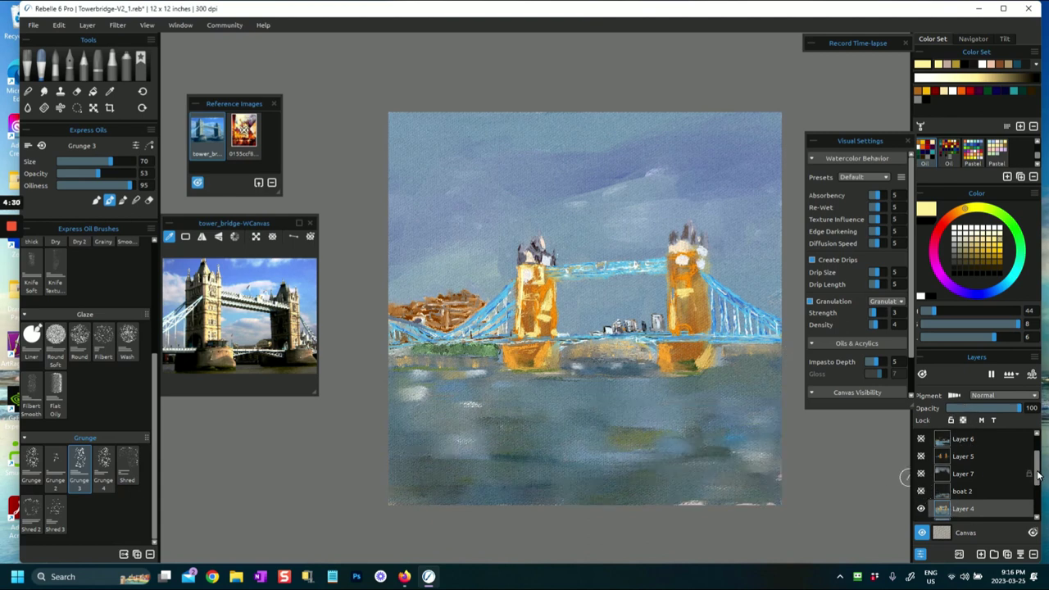
- Show Layer 7 and Layer 5, sample the grey-blue of the water and brush a short stroke across the water below the bridge
scroll(1037, 473, "up", 2)
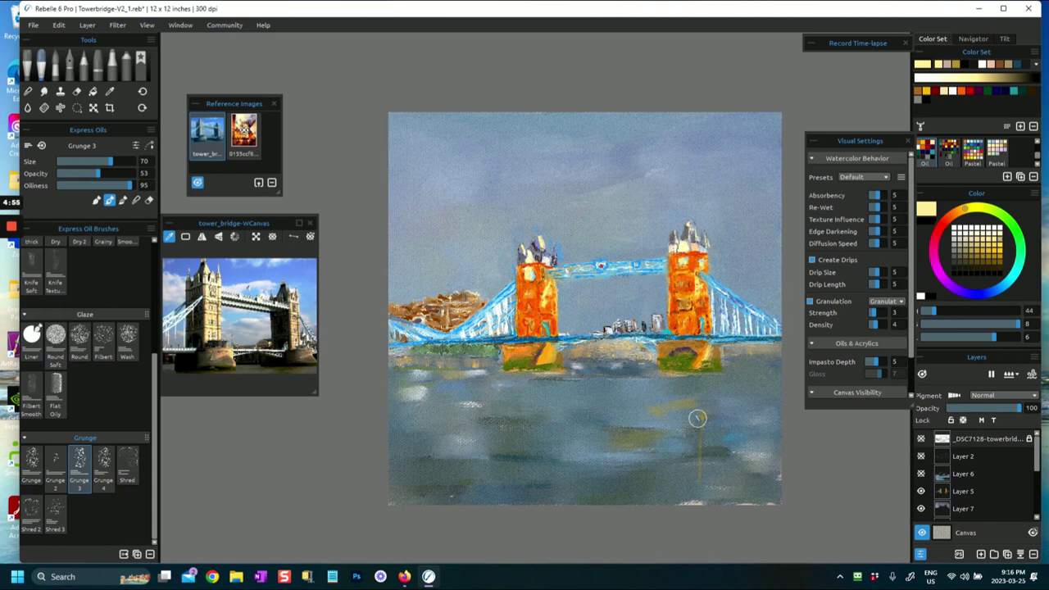
left_click(719, 440, "alt")
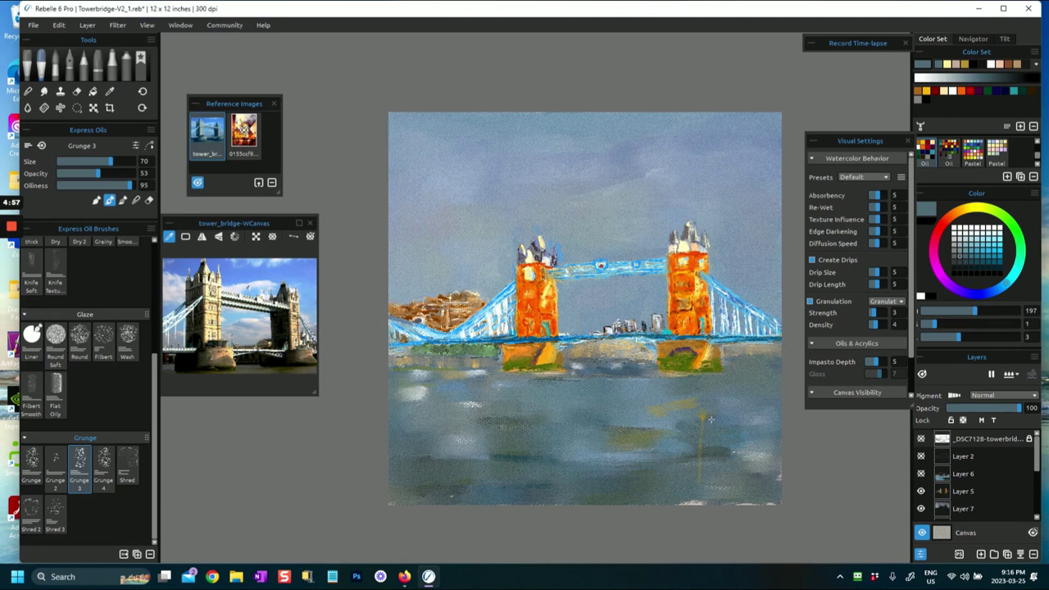
mouse_move(679, 418)
left_mouse_down()
mouse_move(734, 406)
mouse_move(655, 408)
mouse_move(736, 411)
left_mouse_up()
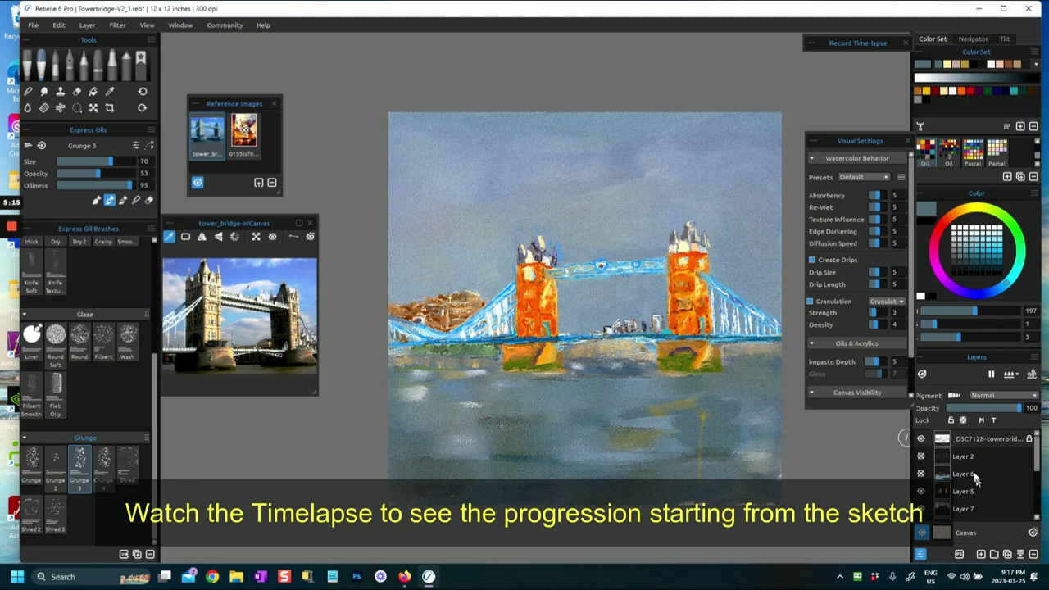
- Set the _DSC7128 sketch layer's opacity to 100, show and select Layer 2, and compare the painting with and without Layer 6
left_click_drag(1001, 409, 1018, 410)
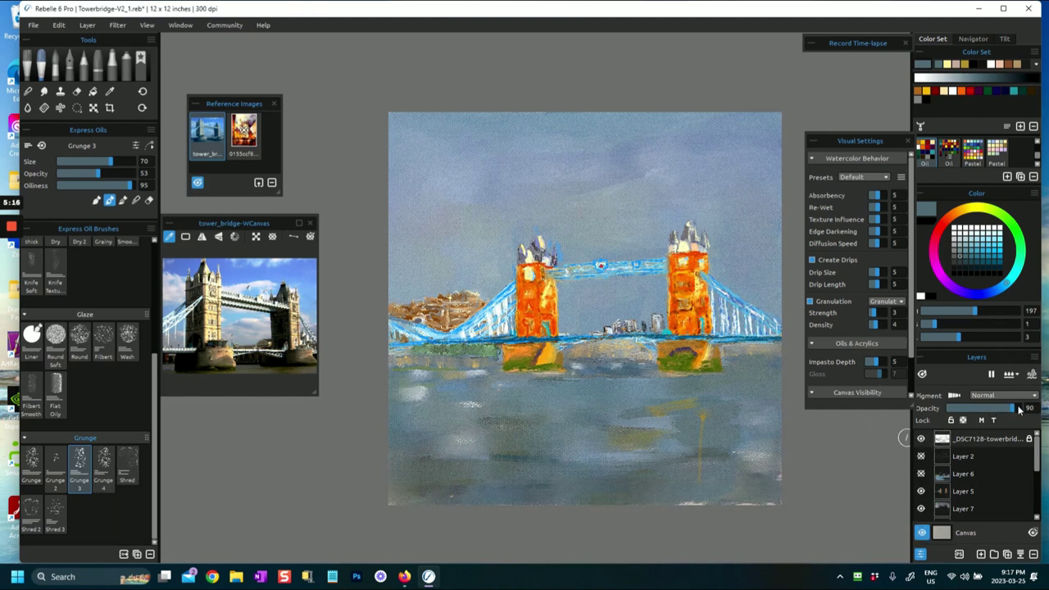
left_click(920, 457)
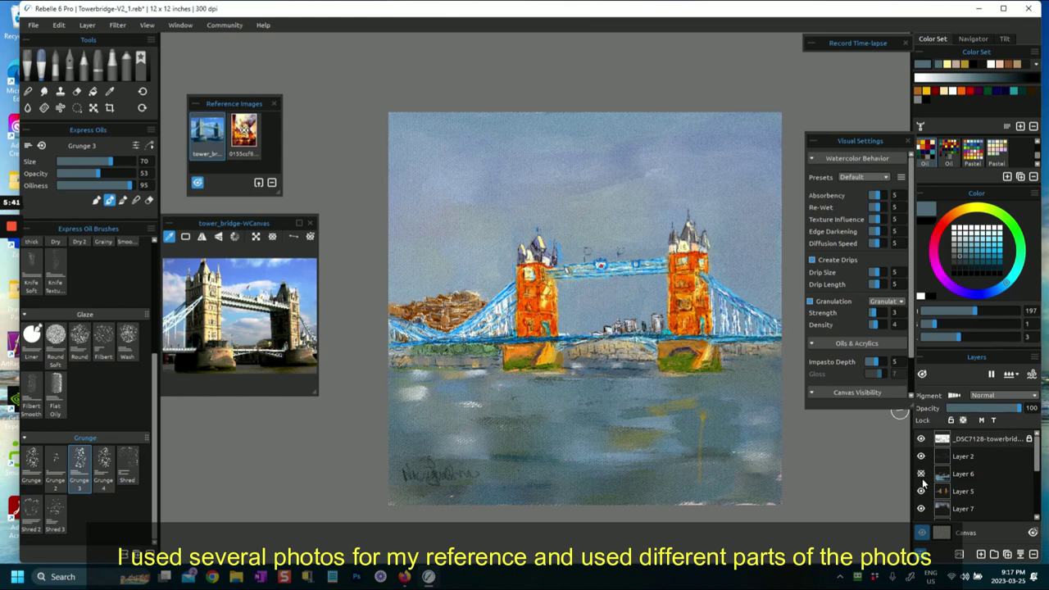
left_click(921, 473)
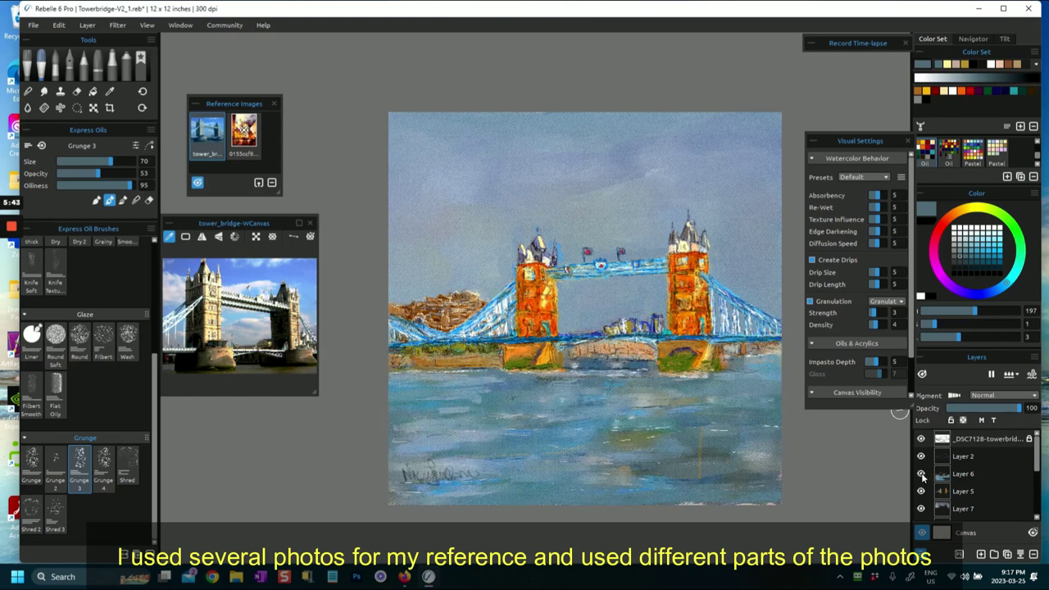
left_click(921, 474)
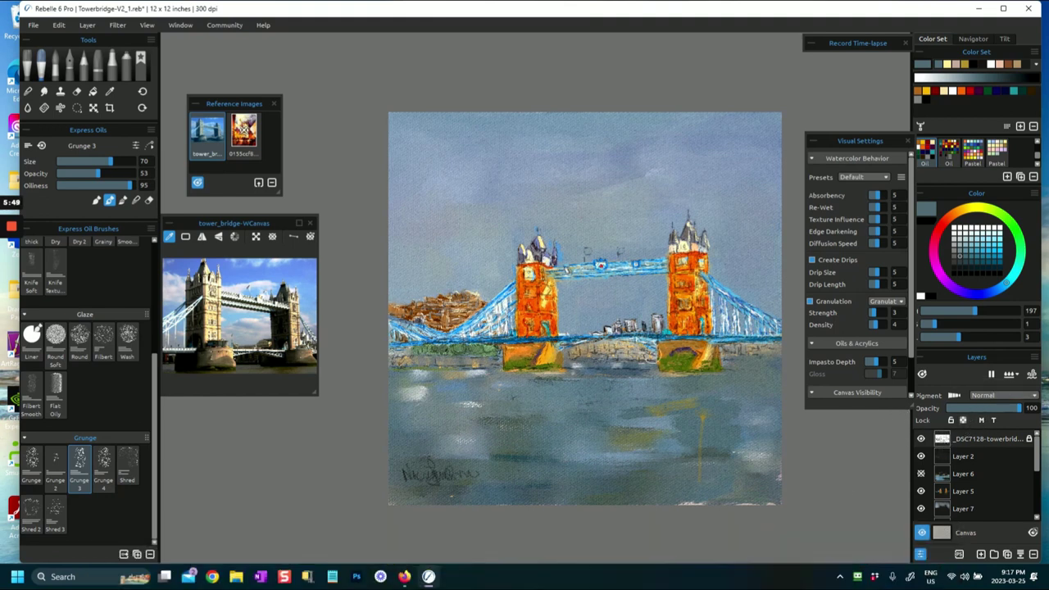
left_click(944, 458)
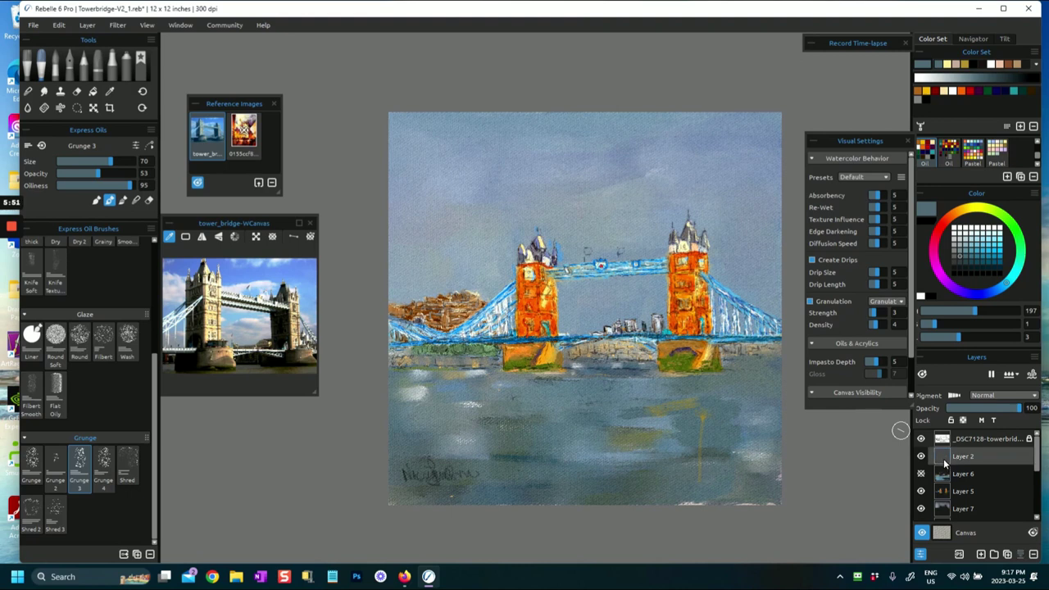
- Compare the painting with Layer 2 hidden and shown
left_click(920, 458)
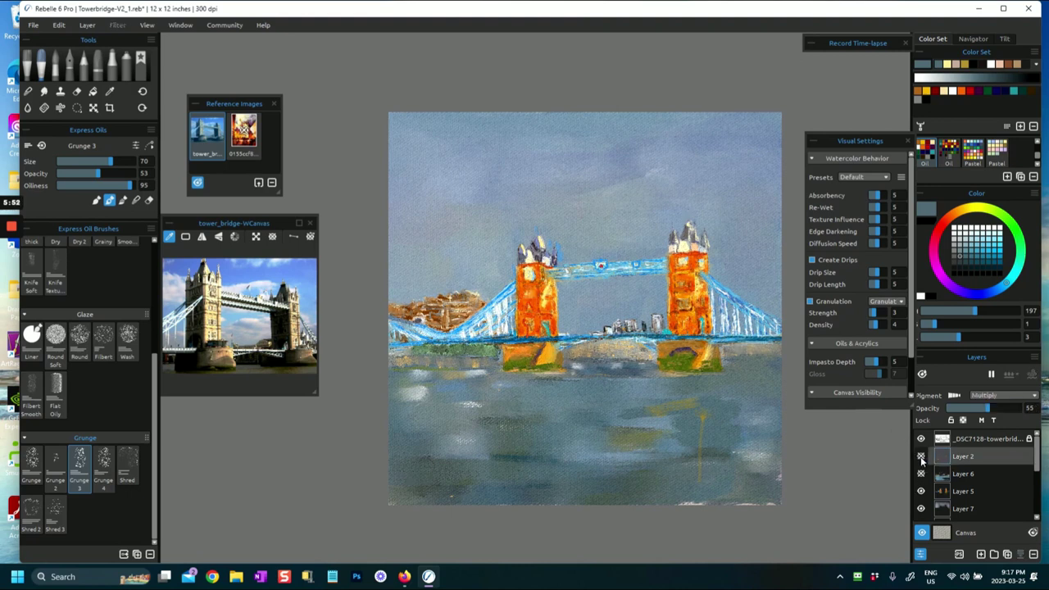
left_click(920, 457)
left_click(921, 457)
left_click(920, 457)
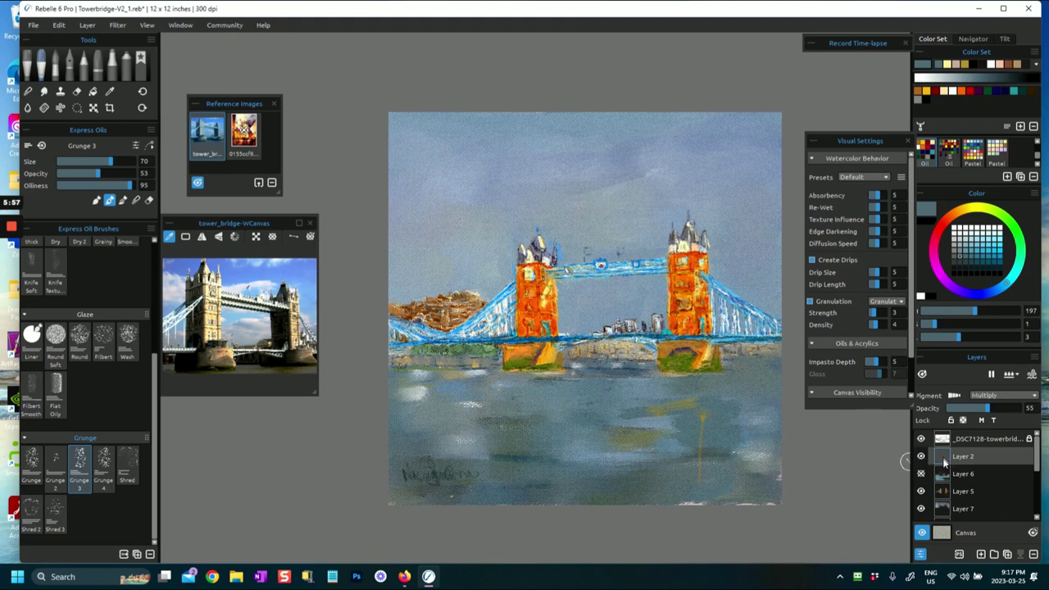
- Try the Normal and Lighten blending modes on Layer 2 and return it to Multiply
left_click(986, 395)
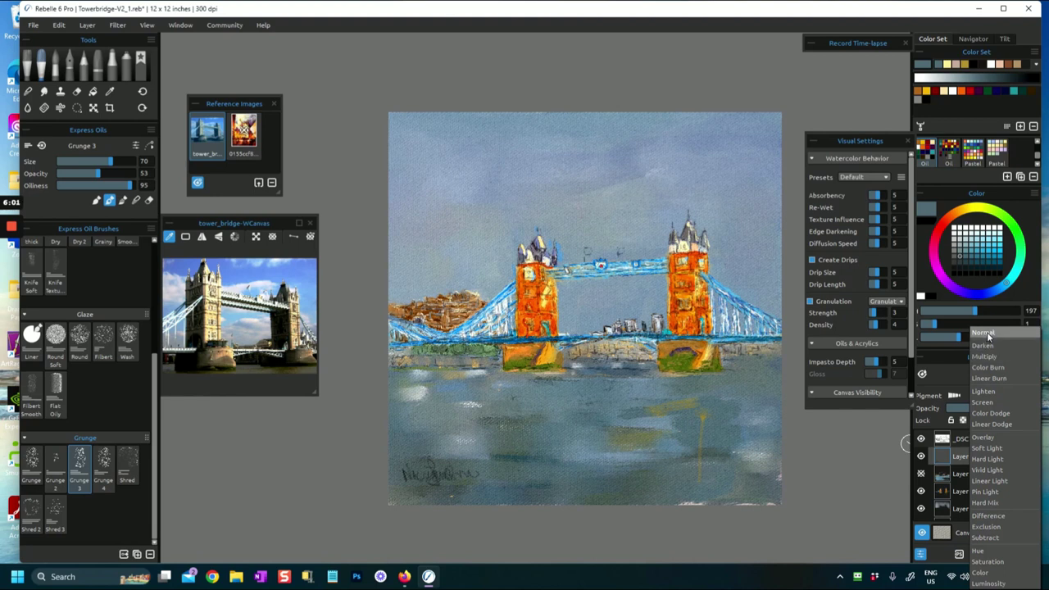
left_click(983, 332)
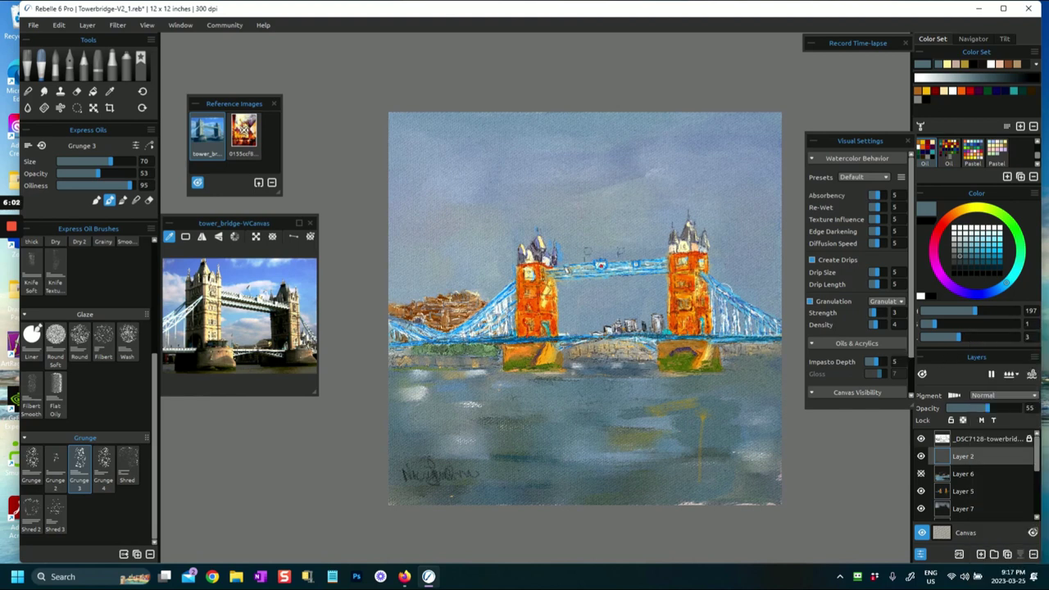
left_click(991, 397)
left_click(984, 397)
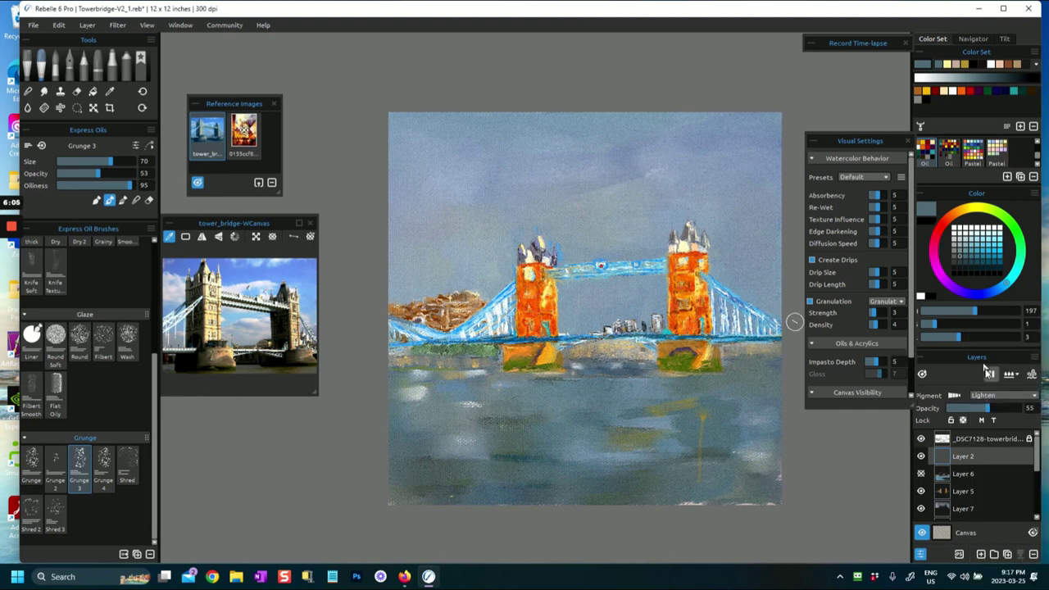
left_click(986, 395)
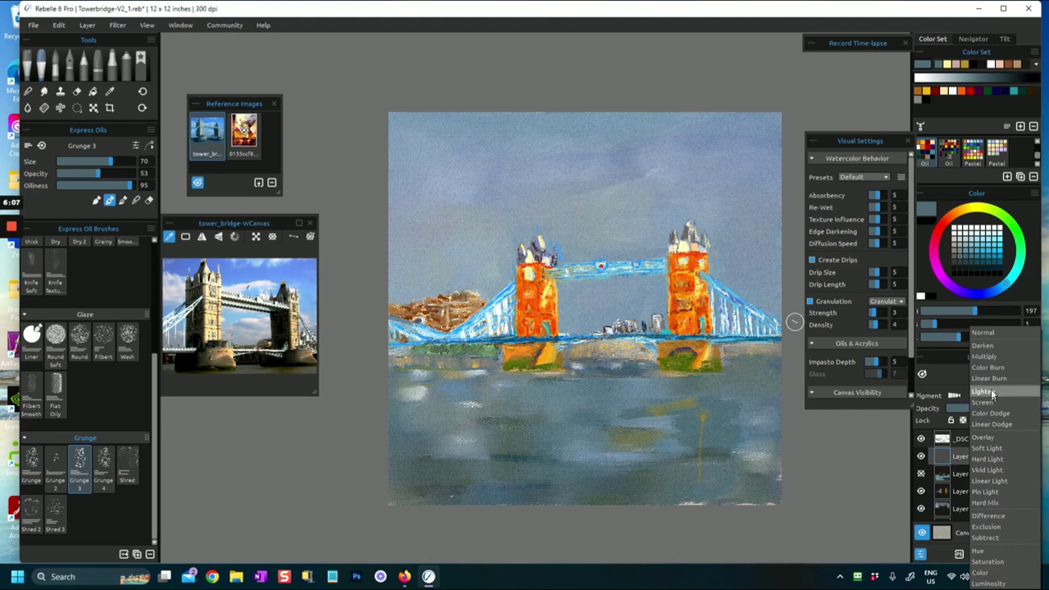
left_click(976, 358)
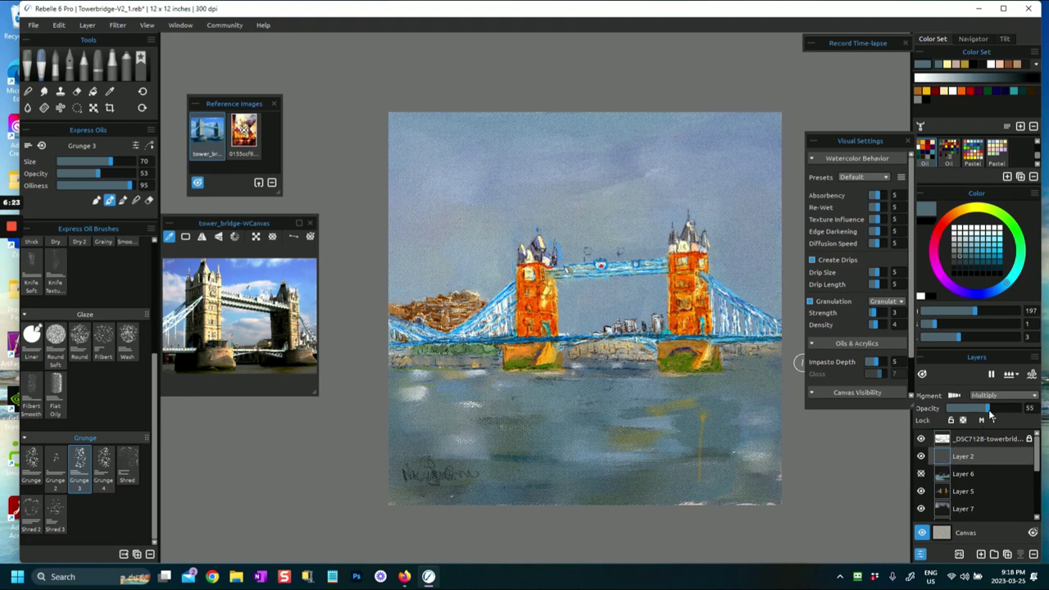
- Reduce the opacity of Layer 2 to 39
mouse_move(991, 411)
left_mouse_down()
mouse_move(1019, 412)
mouse_move(950, 409)
mouse_move(1027, 416)
mouse_move(972, 411)
mouse_move(1004, 416)
mouse_move(988, 418)
left_mouse_up()
left_click_drag(977, 409, 975, 409)
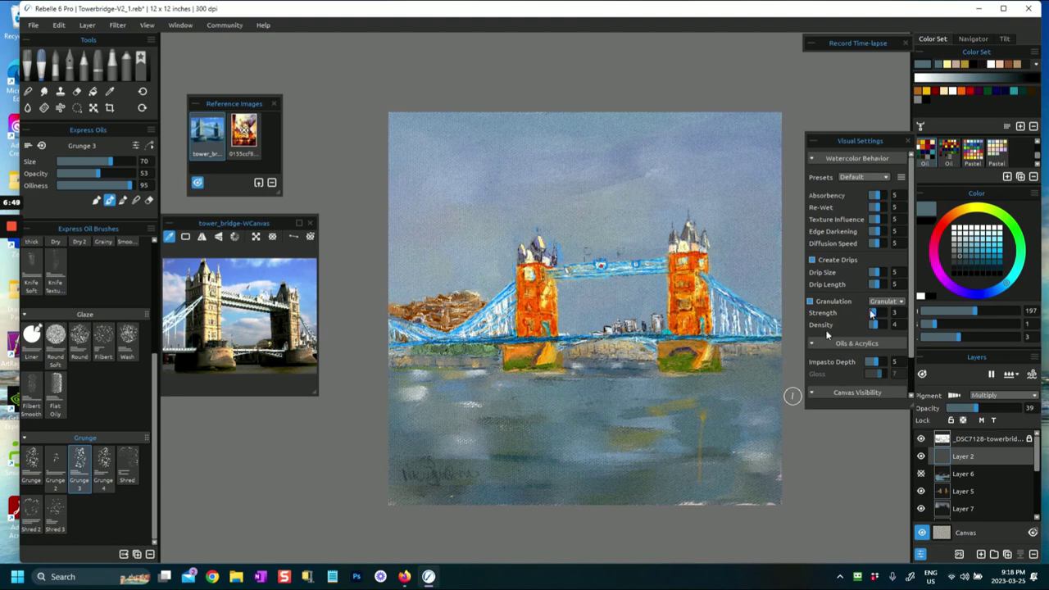
- Choose a brighter blue, brush broad horizontal strokes across the lower water on Layer 2 and undo the last stroke
left_click(971, 250)
mouse_move(626, 426)
left_mouse_down()
mouse_move(710, 425)
mouse_move(658, 414)
mouse_move(728, 414)
left_mouse_up()
left_click_drag(638, 406, 736, 408)
left_click_drag(659, 460, 726, 457)
mouse_move(644, 477)
left_mouse_down()
mouse_move(721, 475)
mouse_move(691, 478)
left_mouse_up()
left_click_drag(627, 457, 746, 455)
mouse_move(640, 430)
left_mouse_down()
mouse_move(731, 434)
mouse_move(742, 416)
left_mouse_up()
left_click_drag(590, 407, 722, 399)
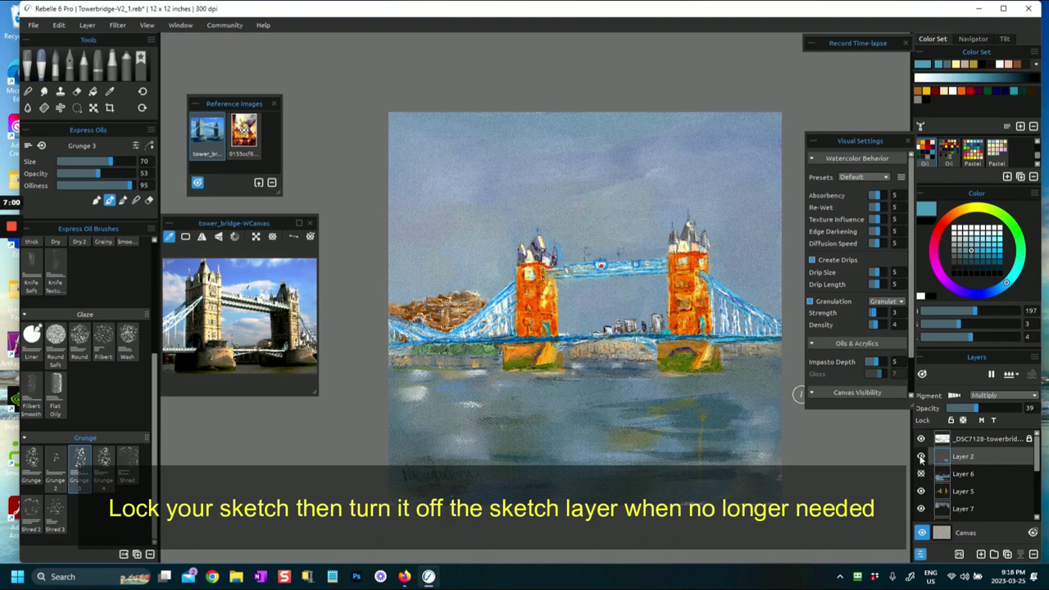
key("ctrl+z")
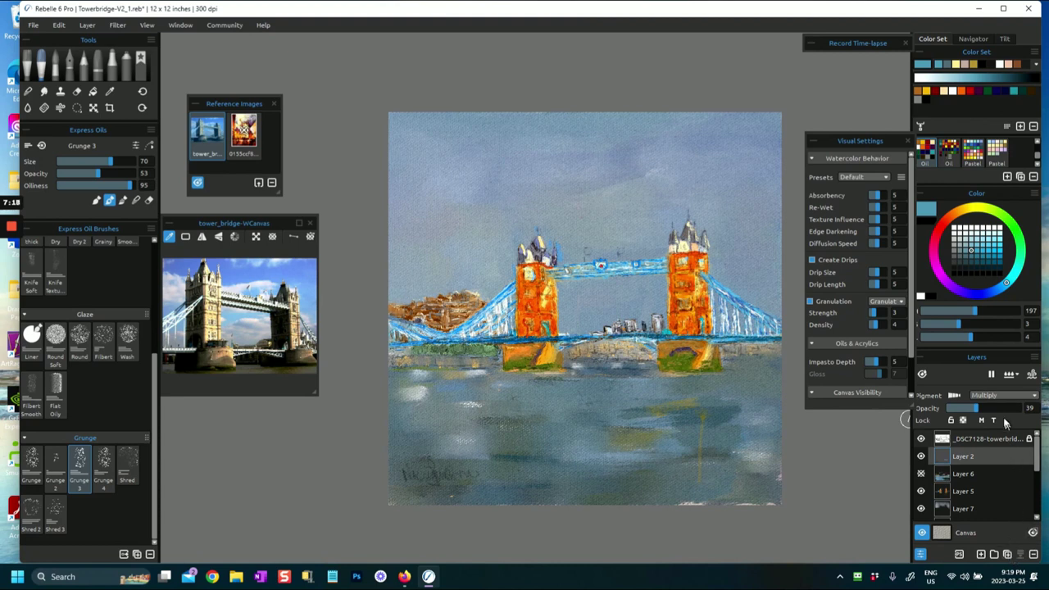
- Lock Layer 2, then make Layer 6 active and visible
left_click(951, 421)
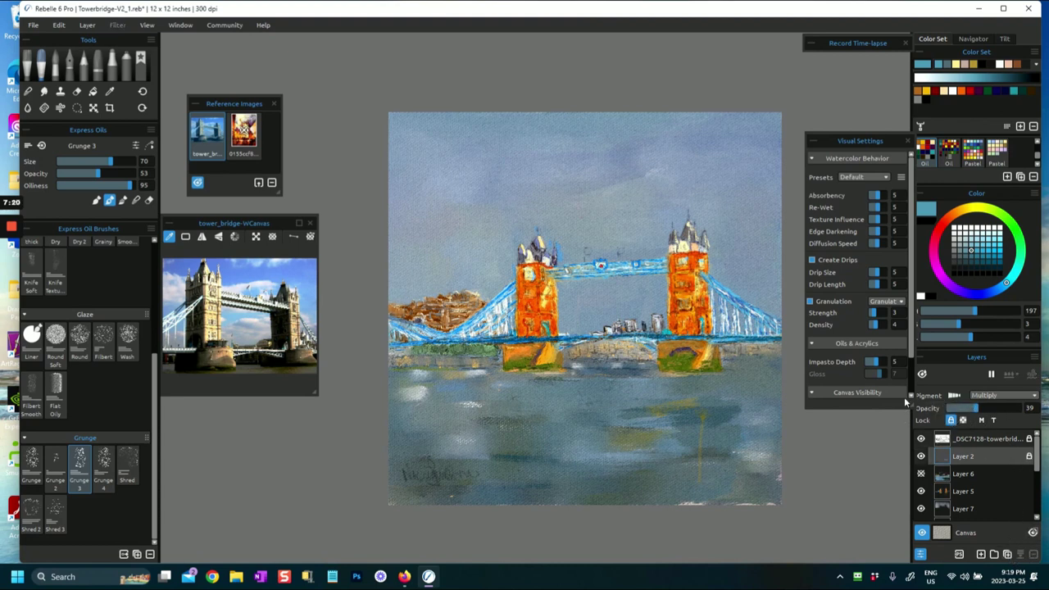
left_click(944, 477)
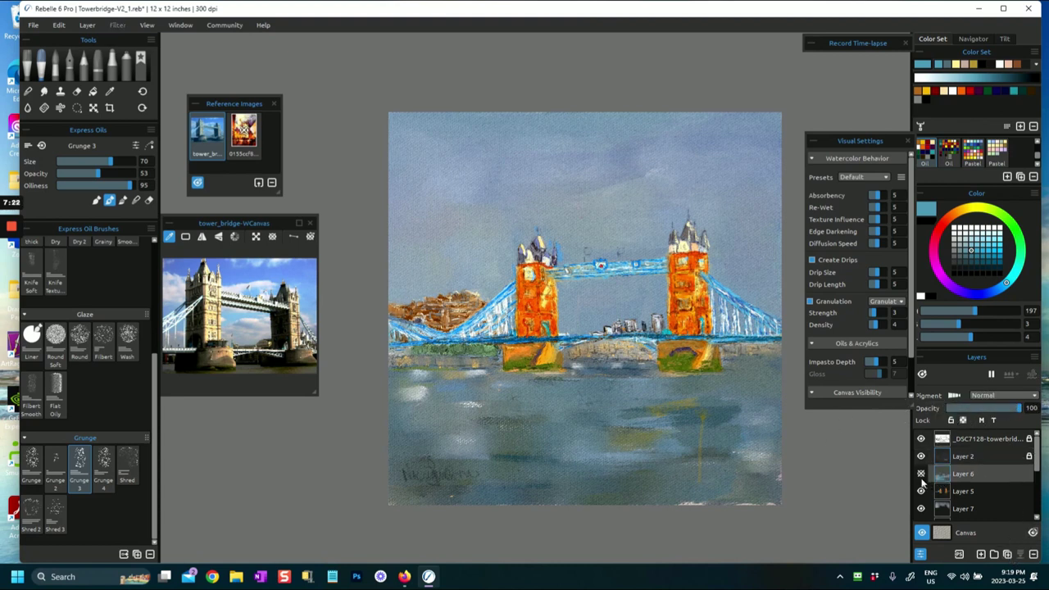
left_click(920, 474)
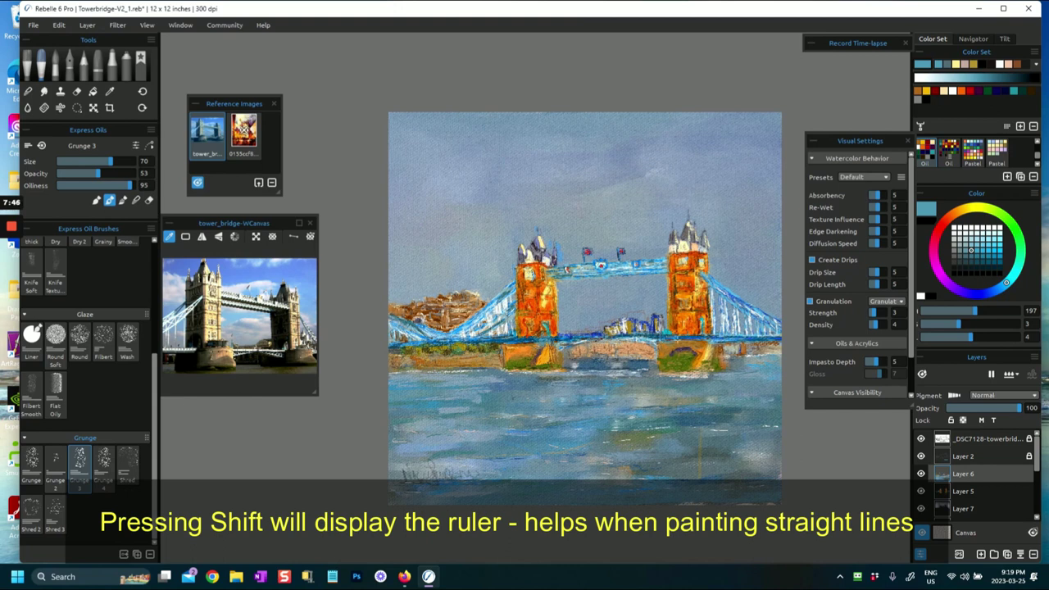
- Sample a pale grey from the reference photo and brush a straight line along the bridge deck on Layer 6
scroll(636, 242, "up", 1)
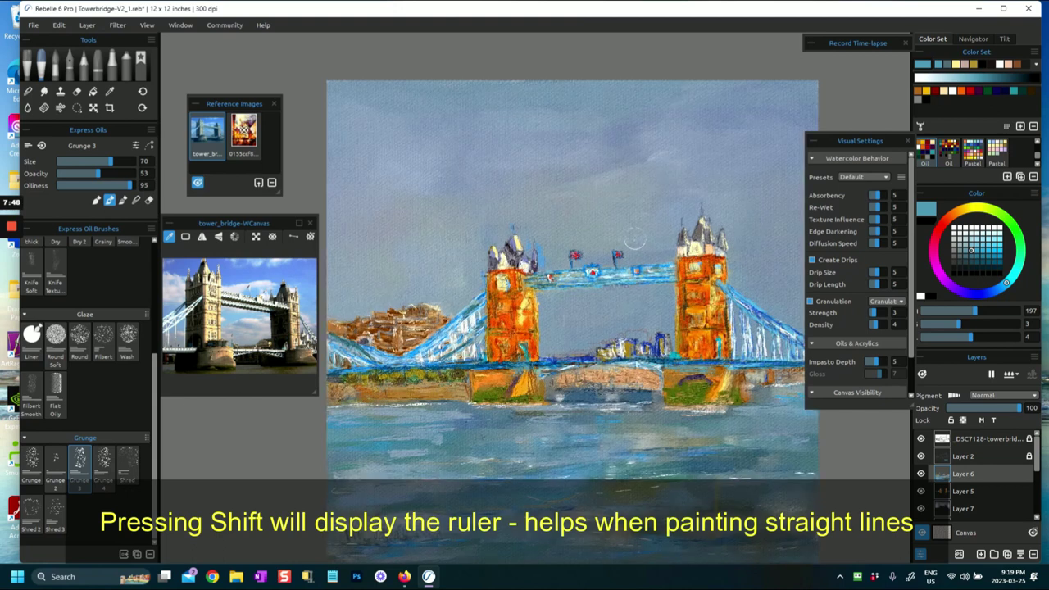
left_click(276, 347)
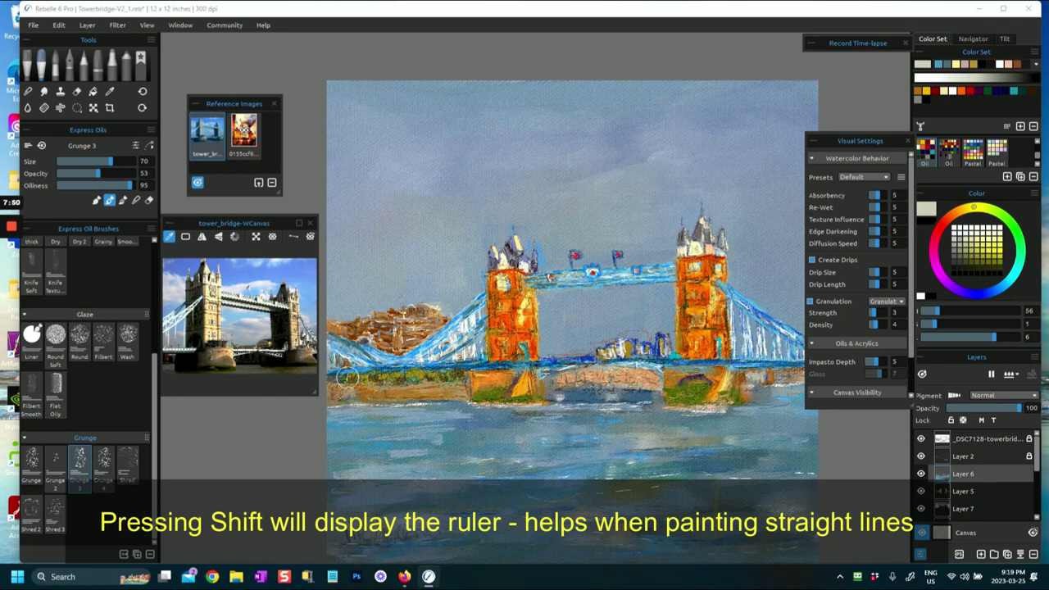
left_click(361, 368)
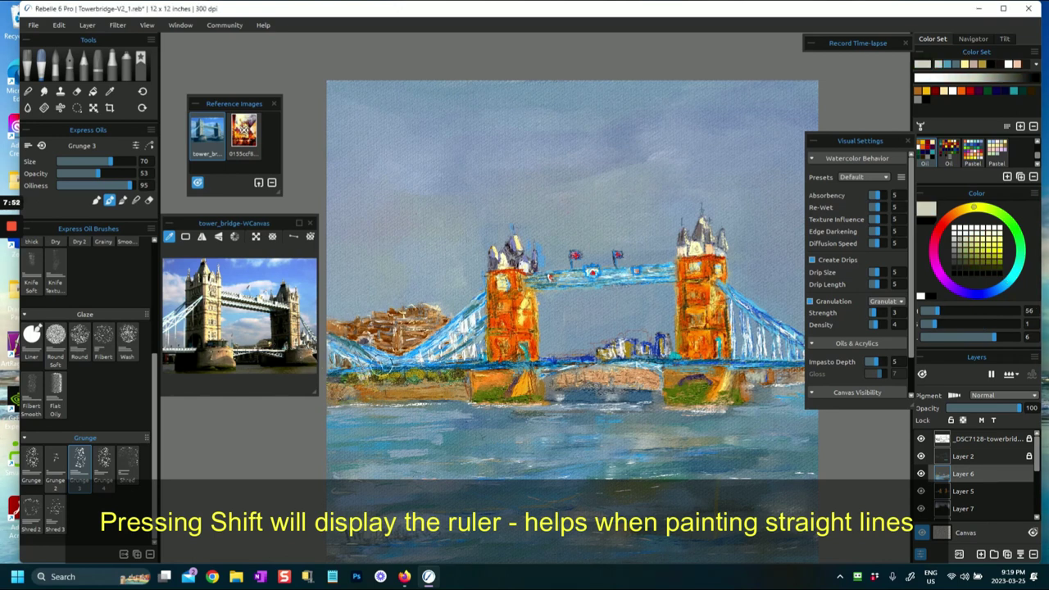
left_click_drag(416, 371, 783, 359)
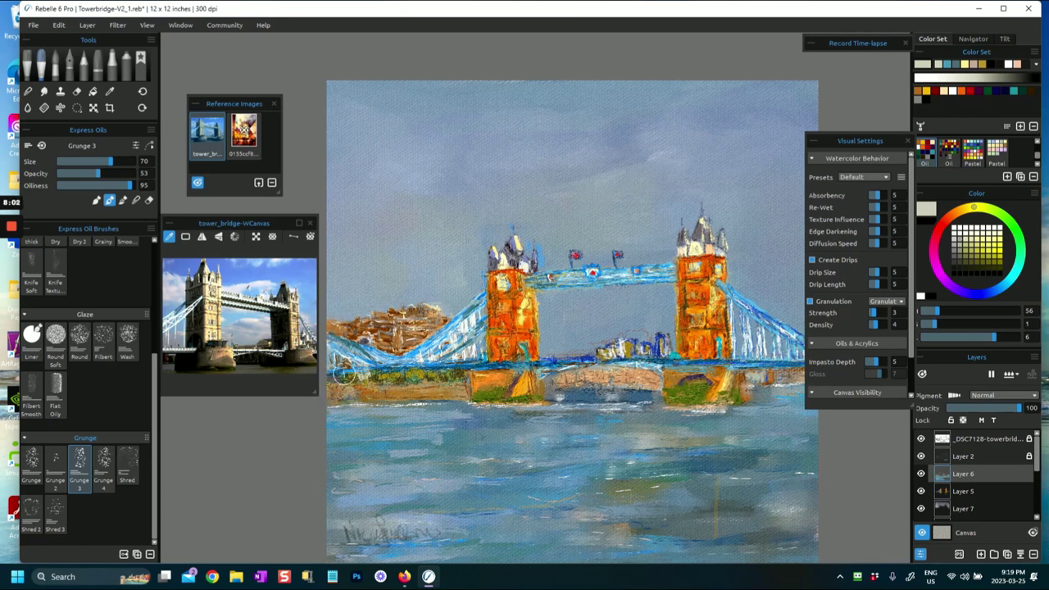
- Browse the saved palettes, load the blue-and-orange one listed before the Kandinsky-style palette and choose a bright blue from it
left_click(951, 149)
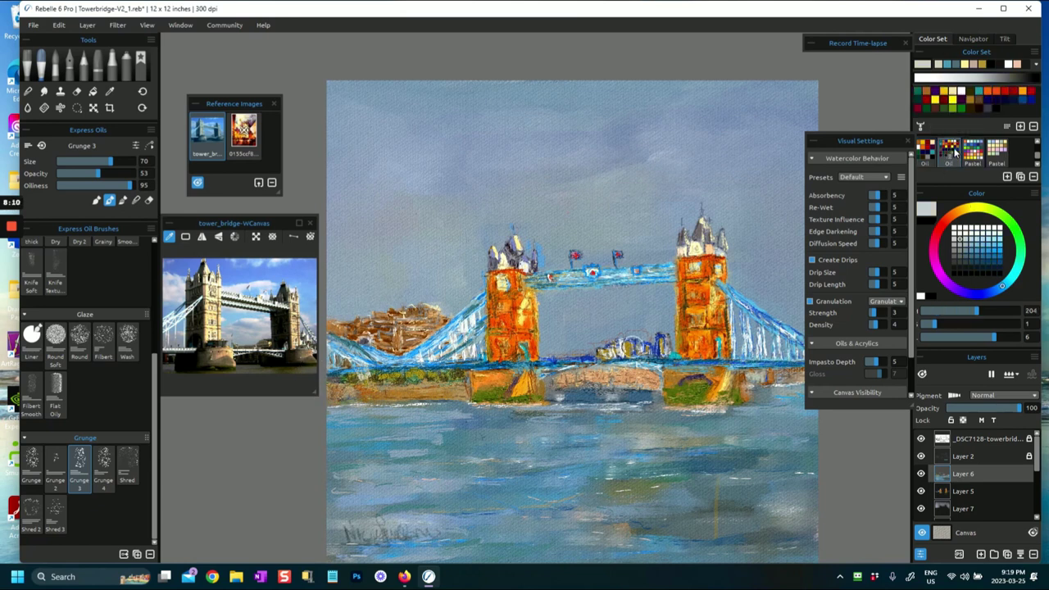
left_click_drag(1037, 156, 1039, 142)
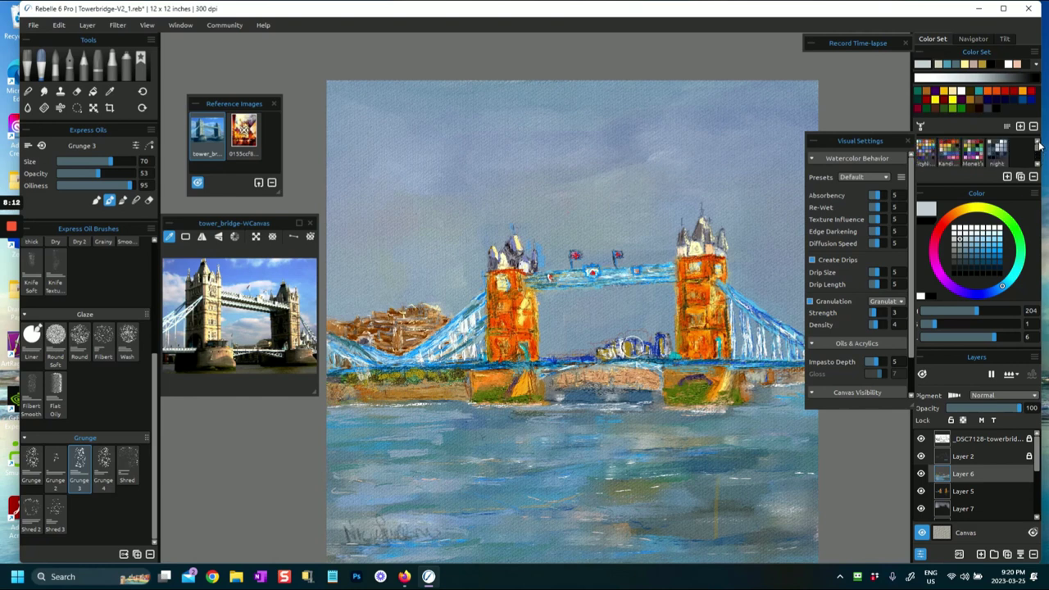
left_click(926, 152)
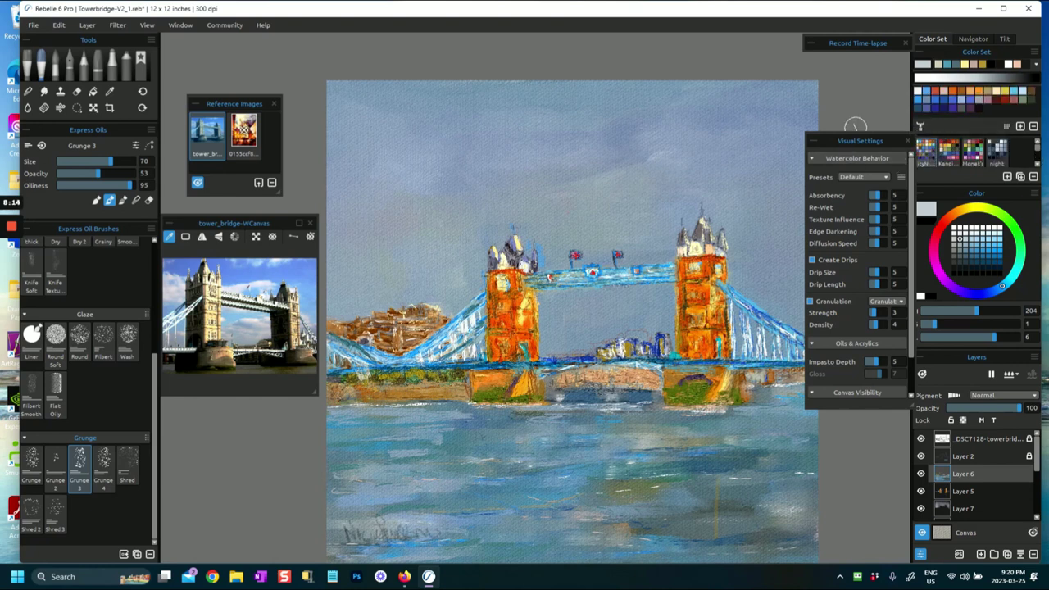
left_click(926, 102)
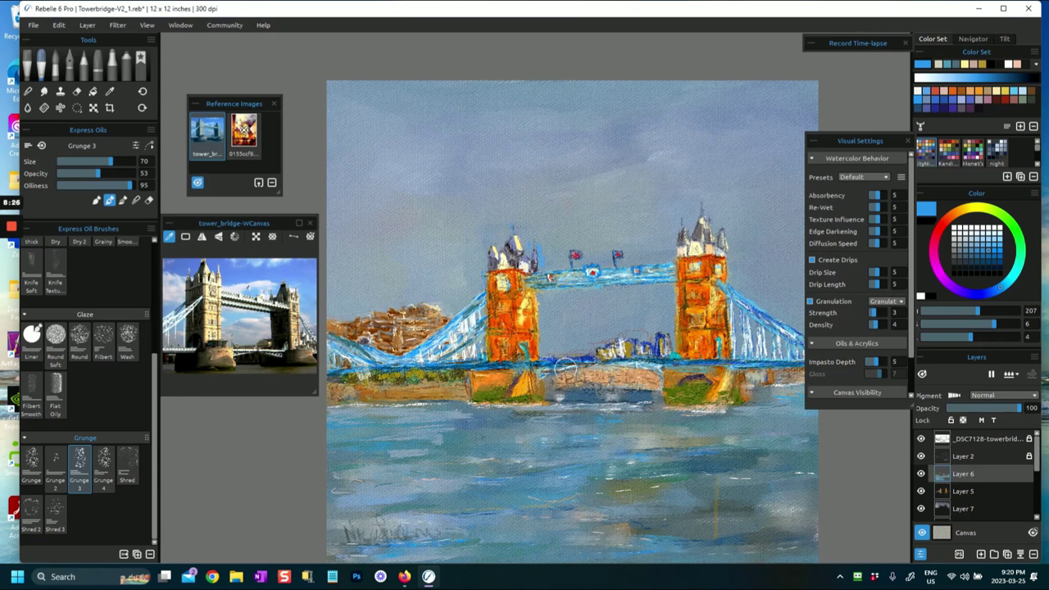
- Sample the grey-blue of the water below the bridge and set the Grunge 3 brush size to 18
key("i")
left_click(487, 431)
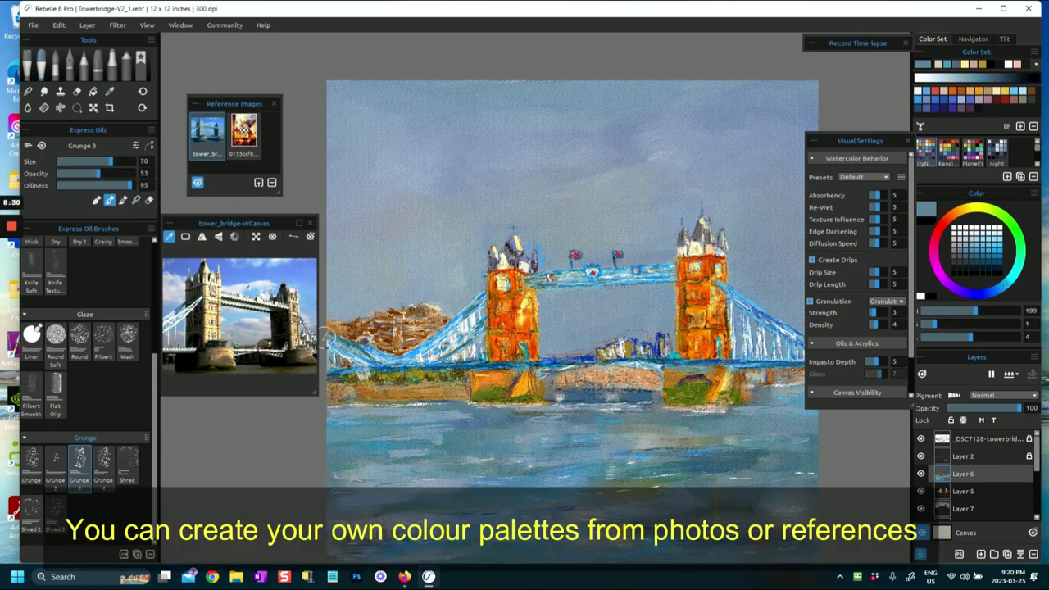
left_click_drag(110, 163, 70, 168)
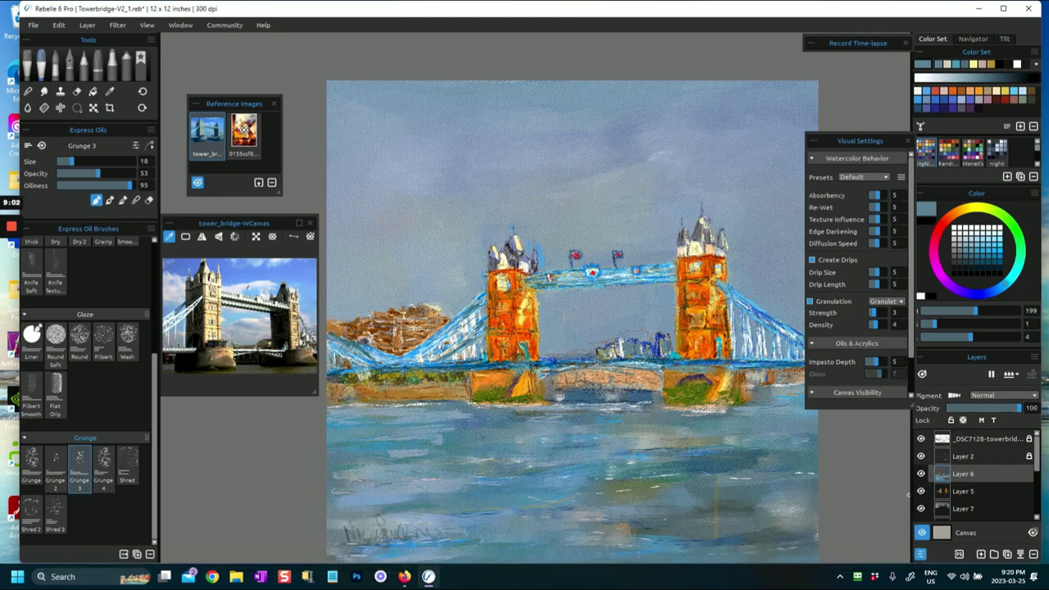
- Sample olive green from the left pier, brush along its base and add strokes there in a duller green
left_click(498, 393, "alt")
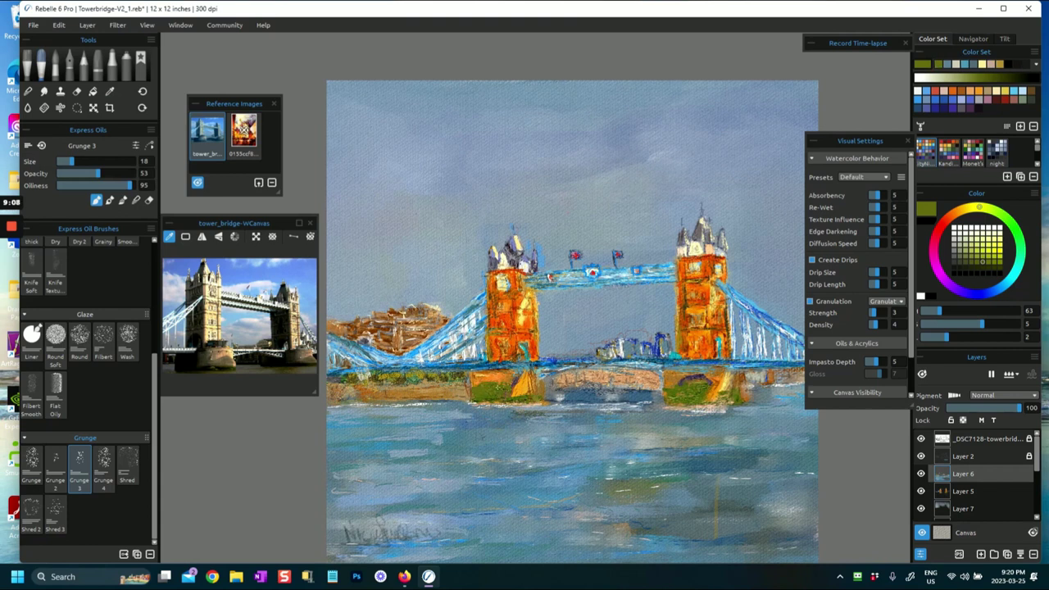
left_click_drag(495, 401, 521, 404)
left_click(971, 262)
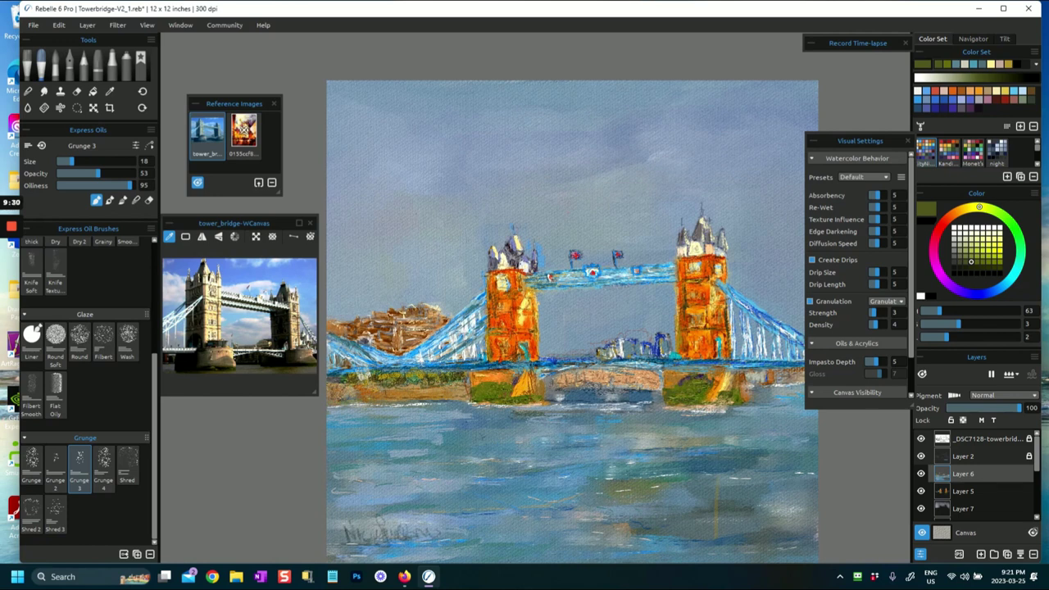
left_click_drag(480, 401, 532, 405)
- Shift the hue to a dark blue and brush along the underside of the upper walkway
left_click_drag(992, 288, 1003, 284)
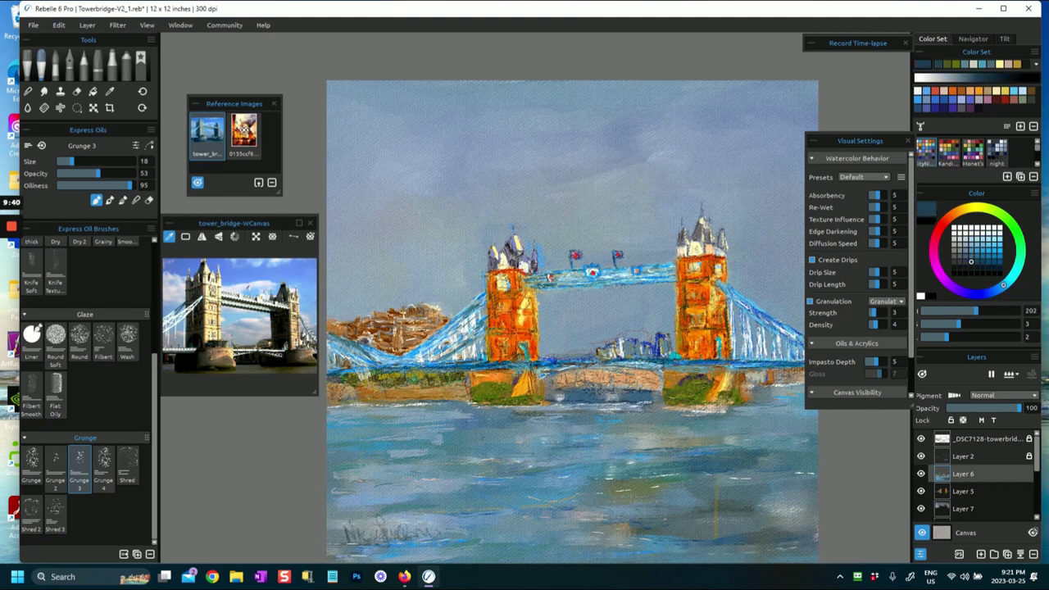
left_click_drag(584, 286, 672, 279)
- Sample an ochre from the left tower and dab at the adjoining end of the upper walkway
key("i")
left_click(513, 299)
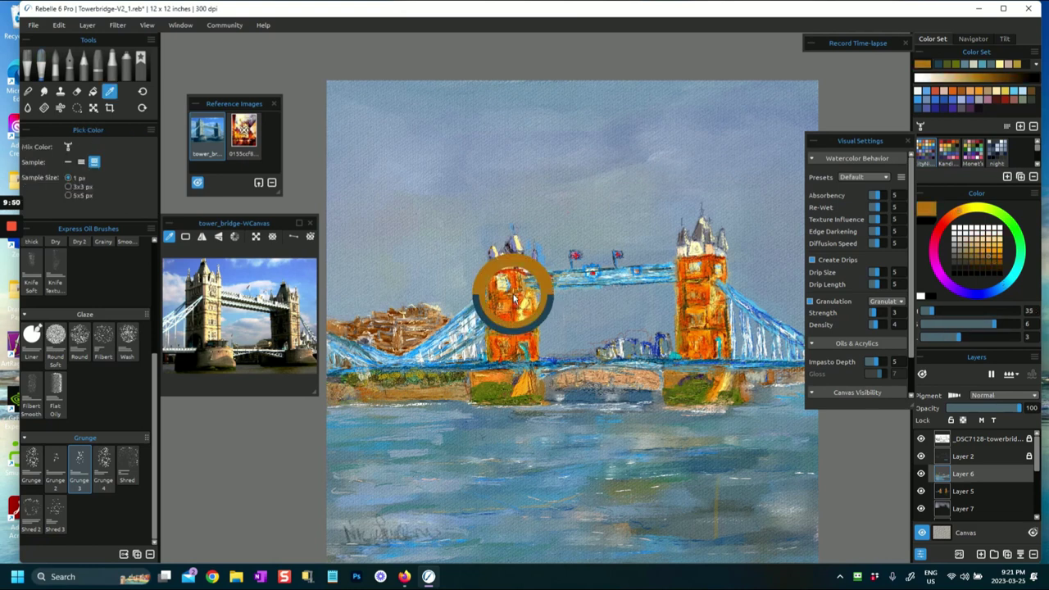
left_click(550, 278)
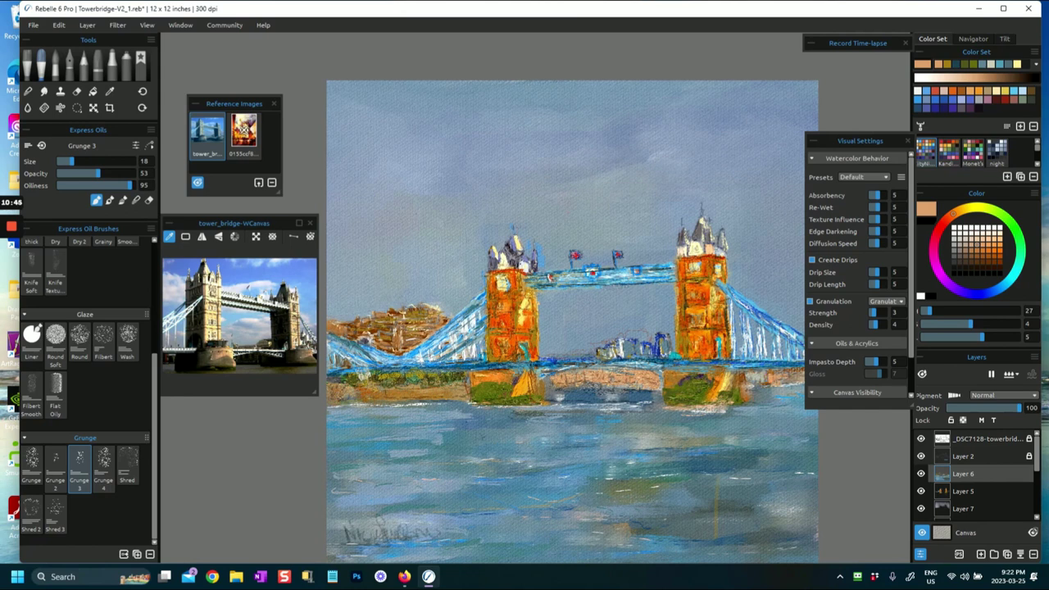
- Sample orange from the left pier, brown from the left riverbank and grey-blue from the water between the piers
scroll(732, 342, "down", 1)
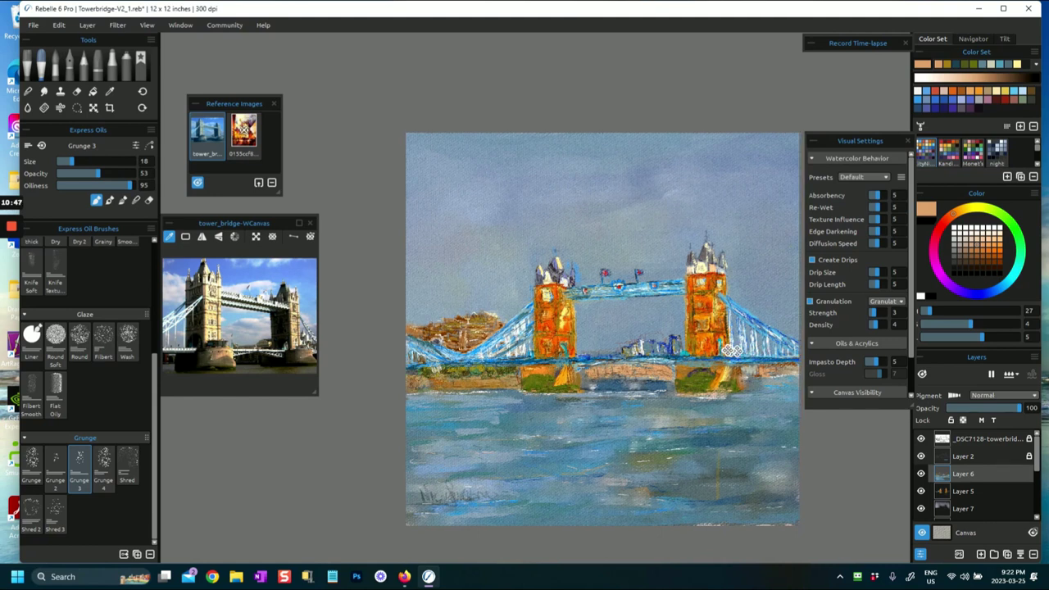
left_click_drag(760, 353, 704, 346)
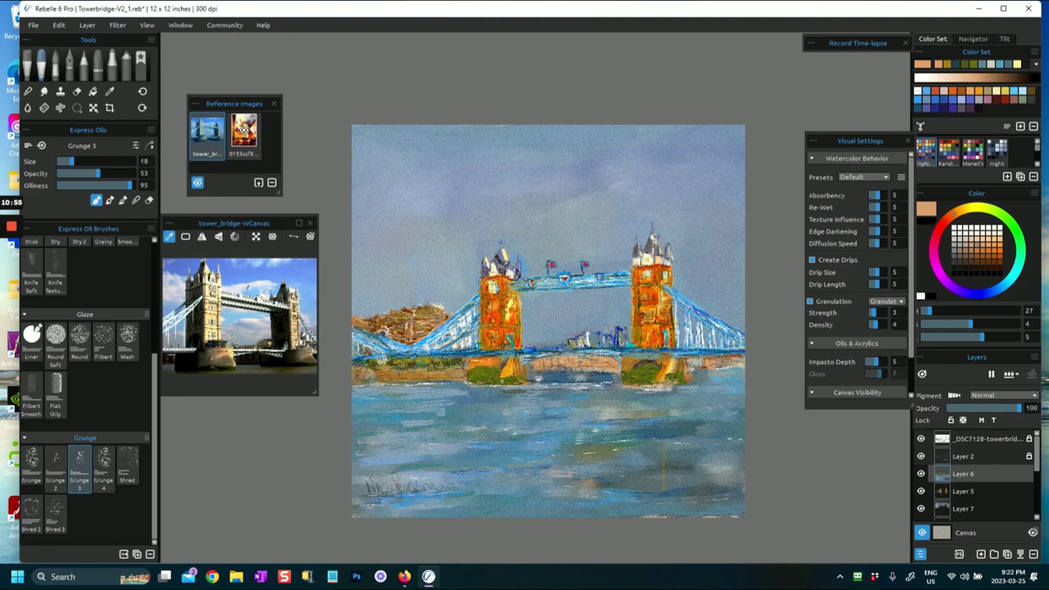
left_click(493, 372, "alt")
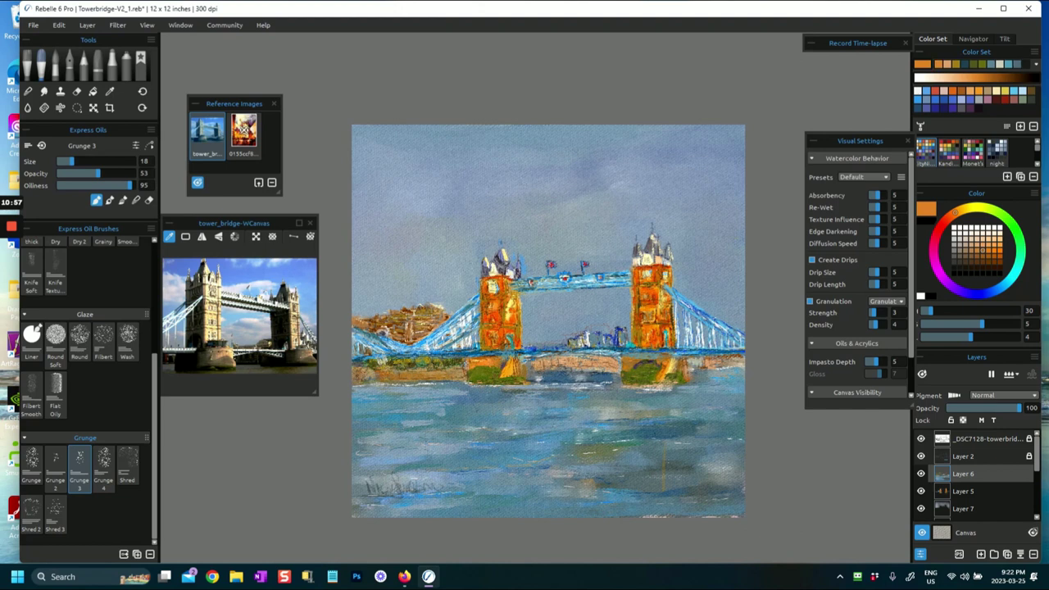
left_click(395, 377, "alt")
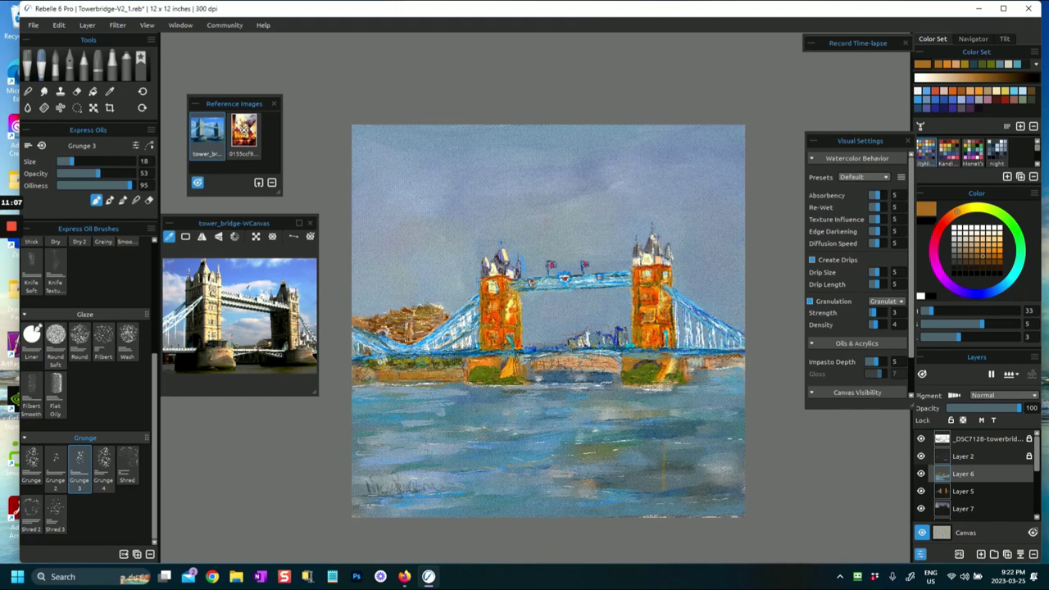
left_click(562, 393, "alt")
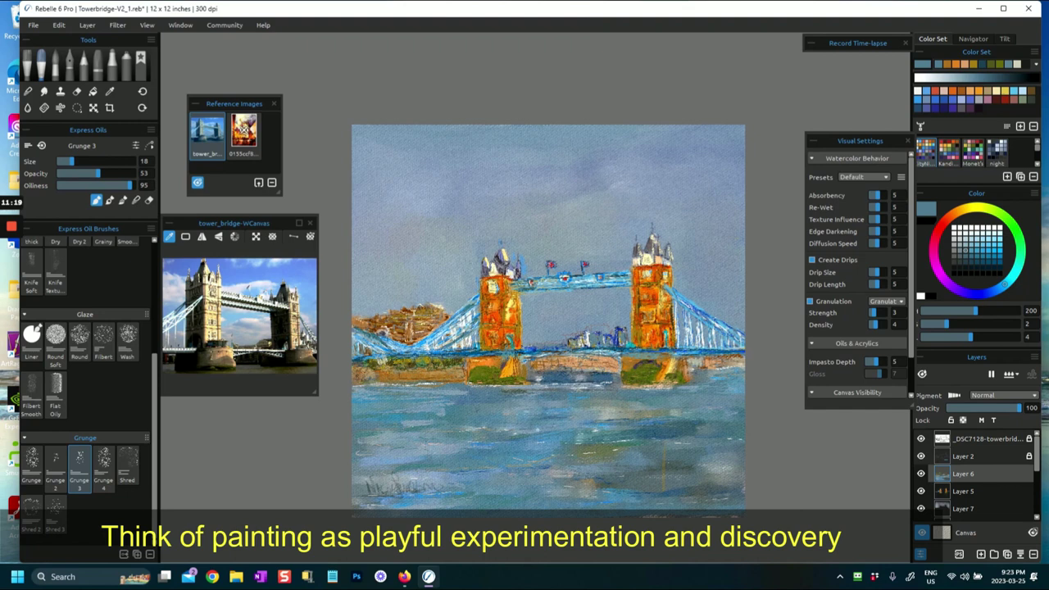
- Choose a dark brown, brush a short stroke across the water between the piers and select a muted grey-brown
left_click(958, 211)
left_click(982, 261)
mouse_move(539, 402)
left_mouse_down()
mouse_move(685, 390)
mouse_move(573, 394)
left_mouse_up()
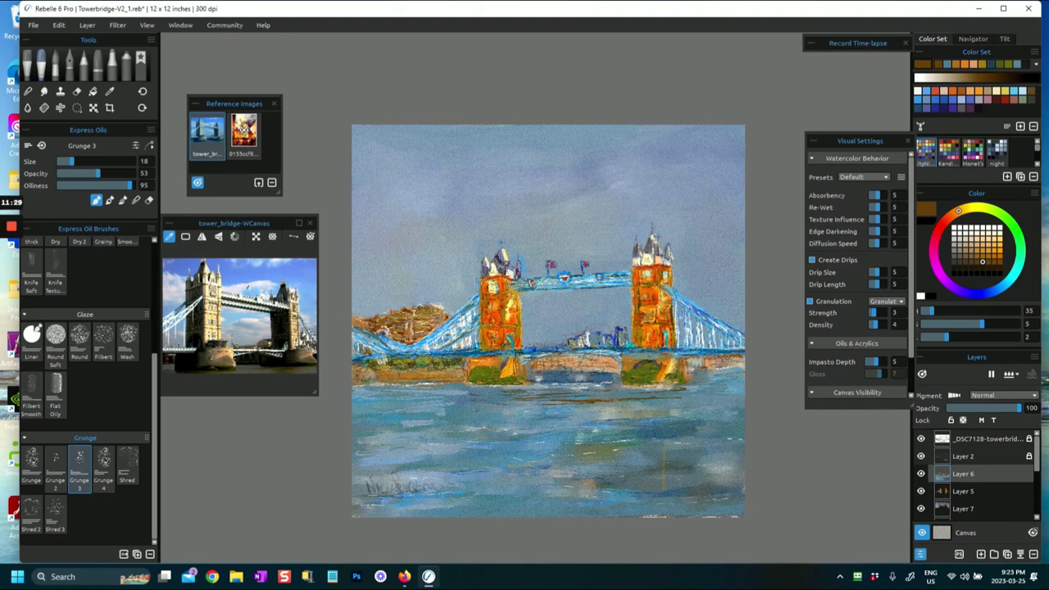
left_click(960, 259)
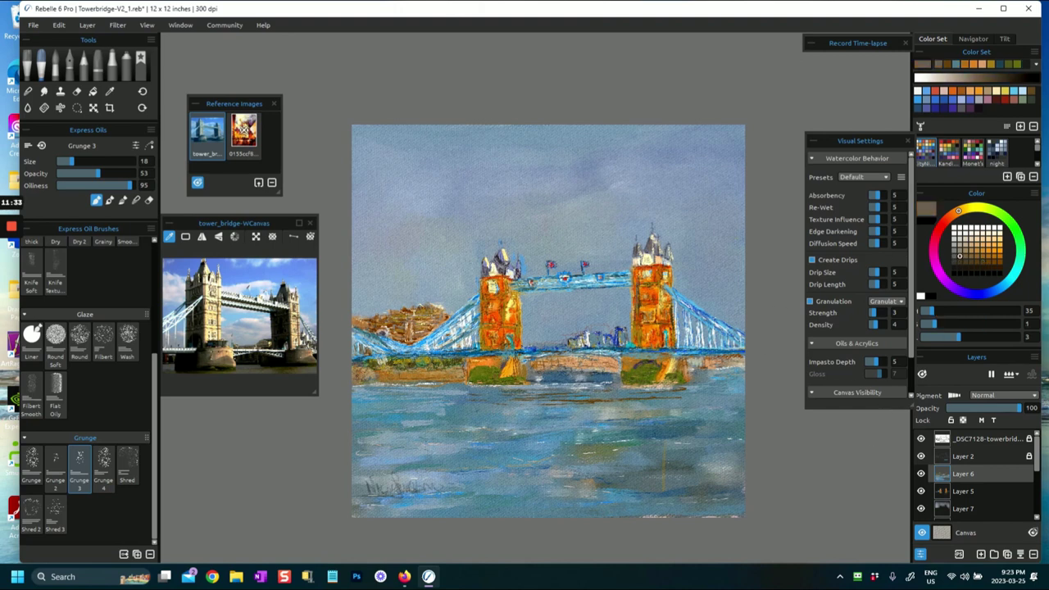
- Dab grey-brown on the left tower, sample an ochre yellow from it and brush that onto both towers
mouse_move(520, 327)
left_mouse_down()
mouse_move(521, 340)
mouse_move(482, 337)
left_mouse_up()
left_click_drag(483, 280, 496, 281)
left_click(510, 314, "alt")
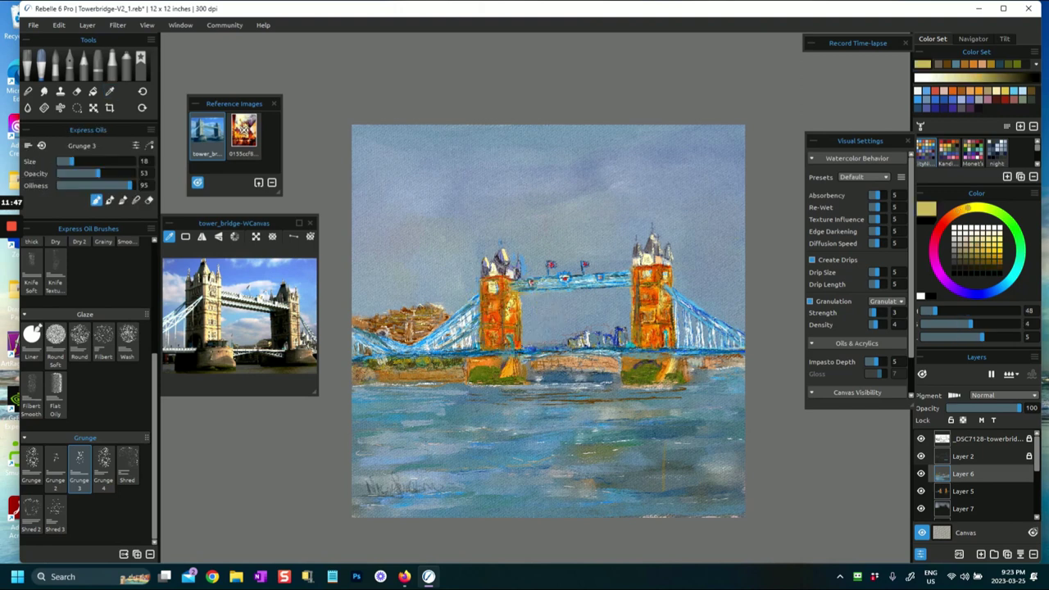
left_click_drag(512, 307, 504, 334)
left_click_drag(663, 295, 659, 309)
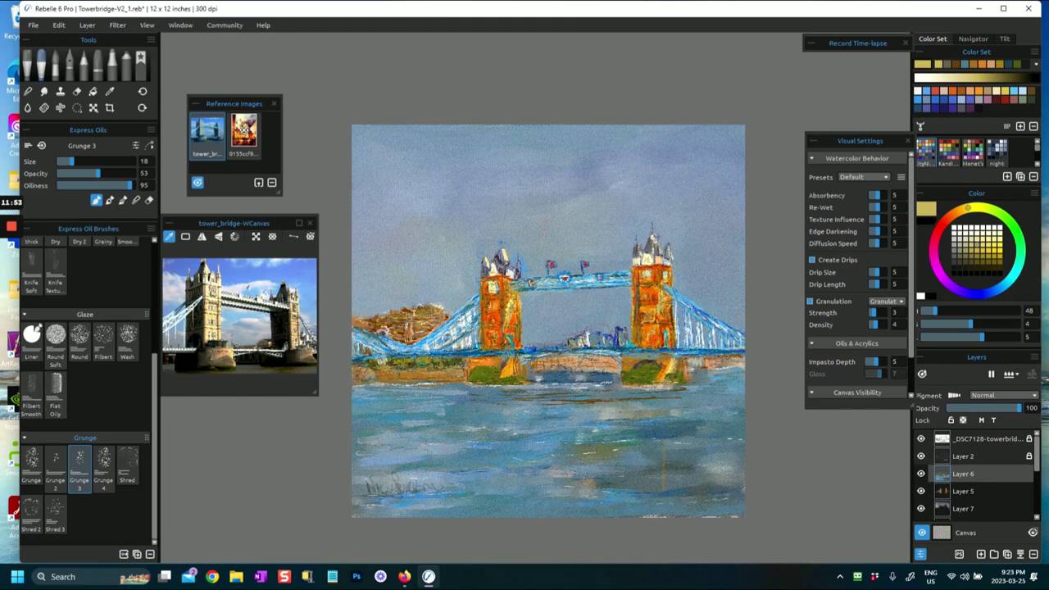
- Toggle the visibility of Layer 5 and Layer 6 to check their content, and show the boat 2 layer
left_click(920, 491)
left_click(920, 491)
left_click(920, 474)
left_click(920, 474)
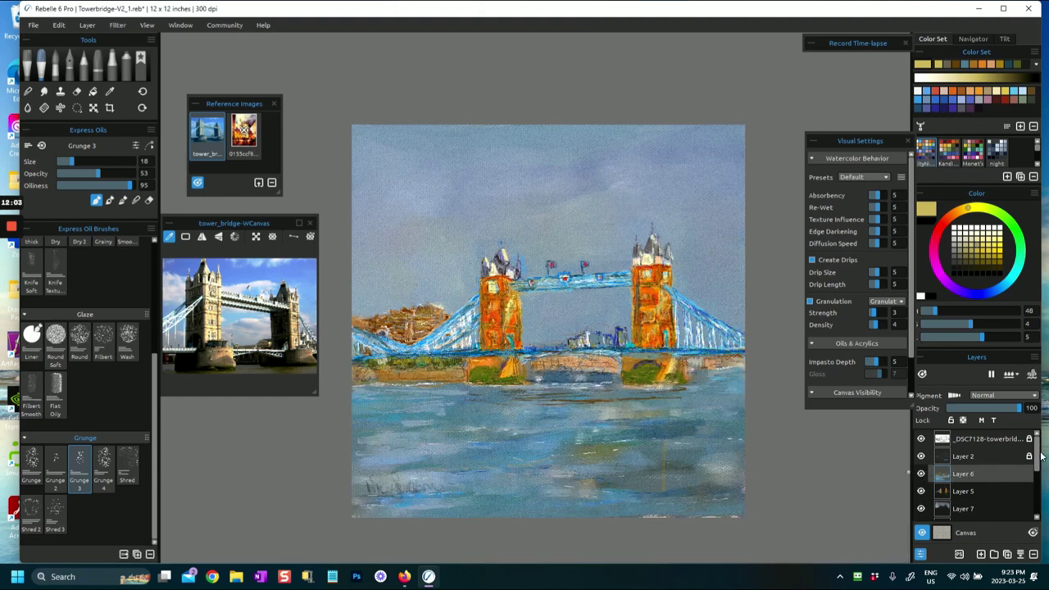
left_click_drag(1037, 463, 1036, 483)
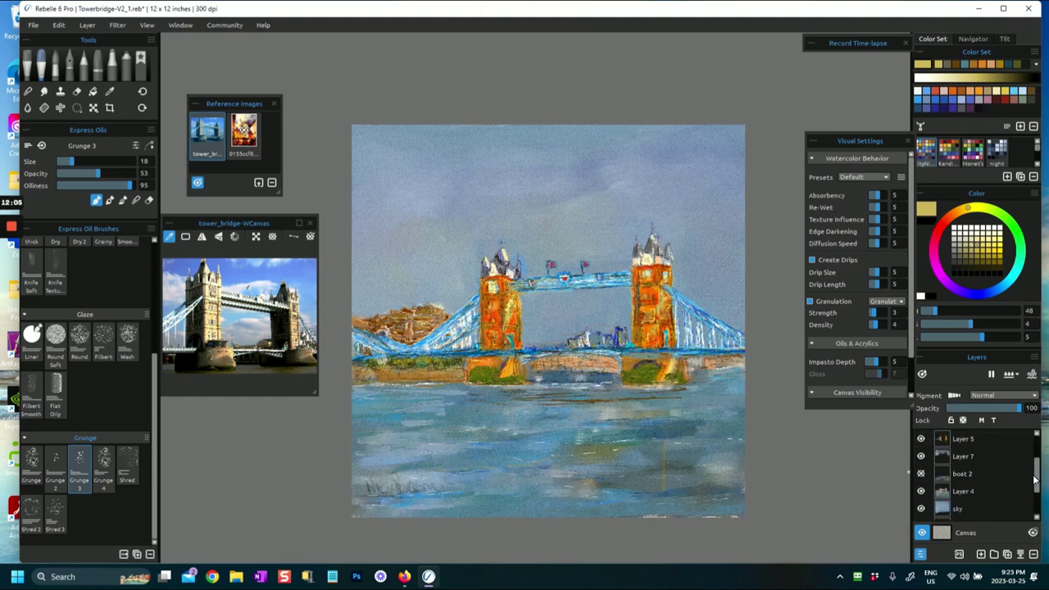
left_click(920, 474)
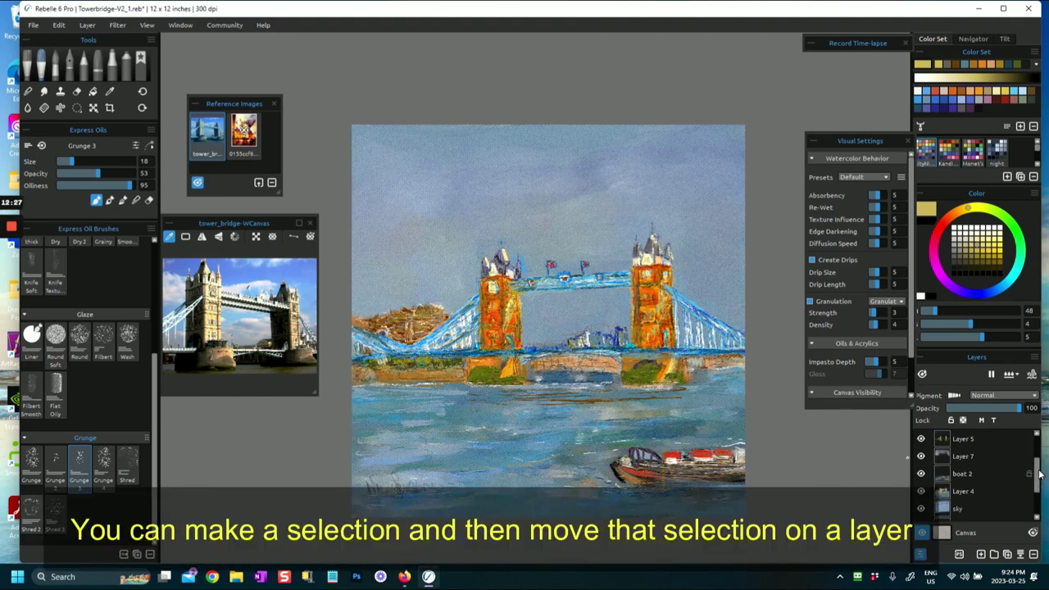
left_click_drag(1039, 473, 1039, 463)
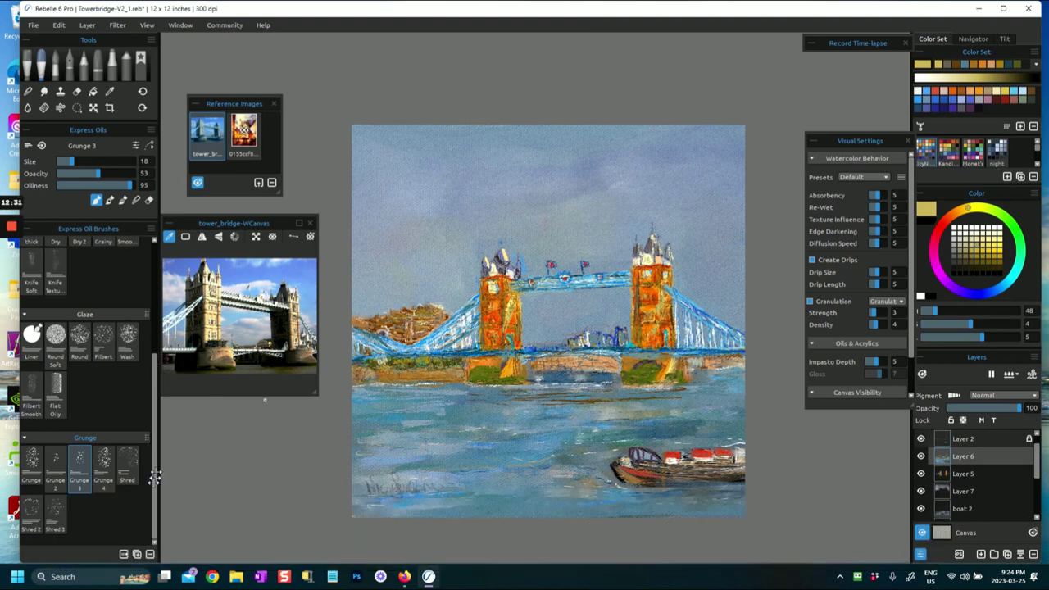
- Blend the brushwork across the water below the bridge using Grunge 4 in blend mode at size 71
left_click(103, 463)
left_click(136, 200)
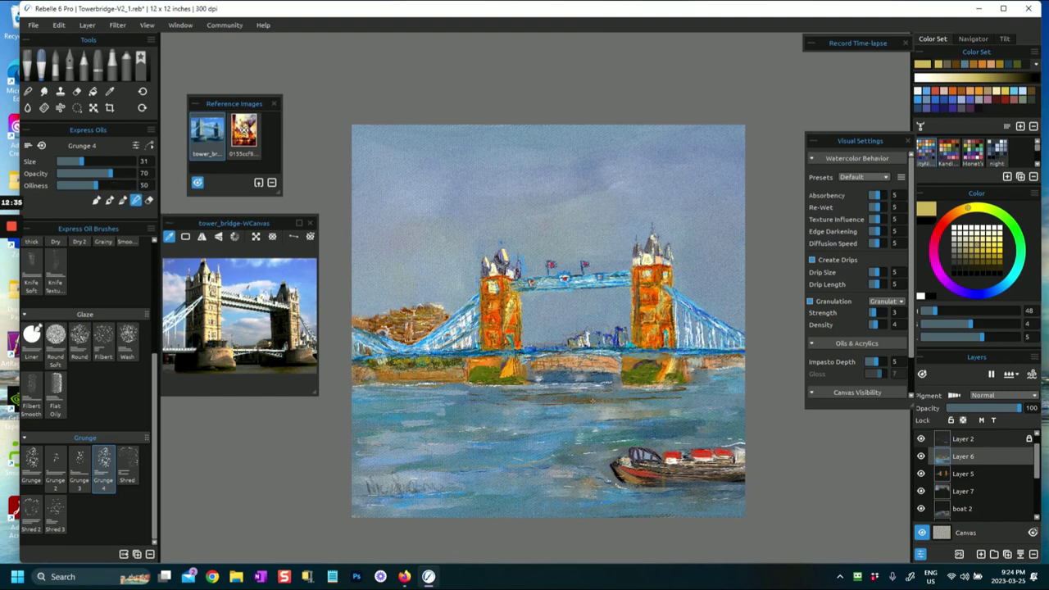
left_click_drag(87, 164, 112, 164)
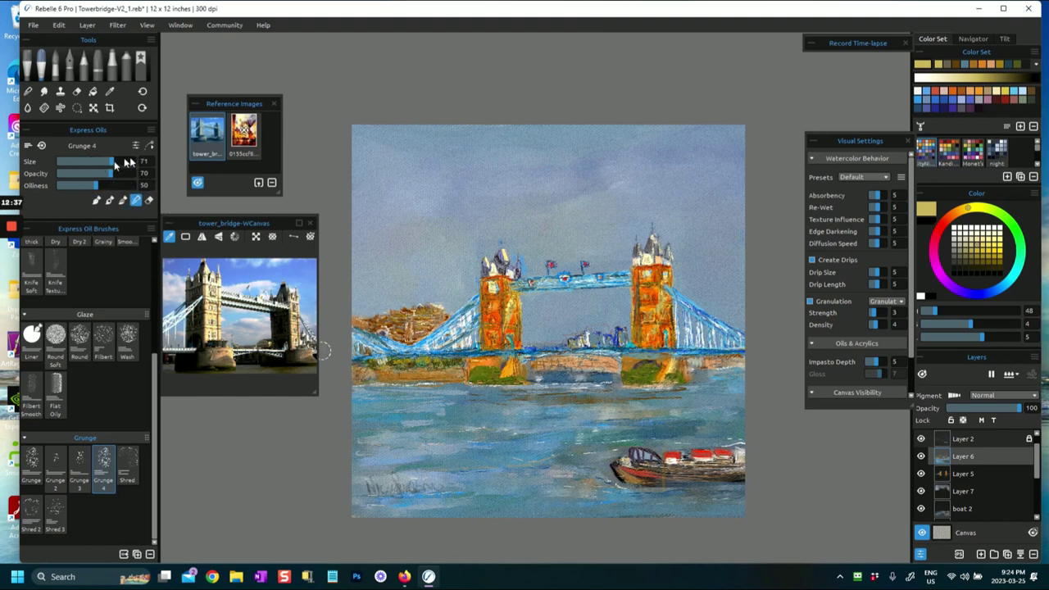
left_click_drag(661, 399, 557, 406)
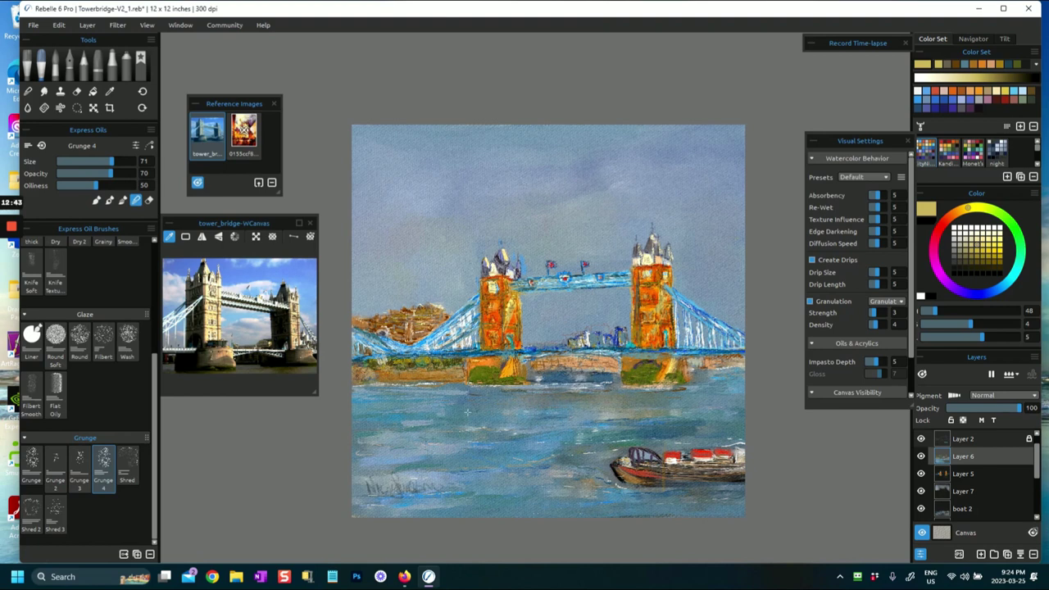
left_click_drag(467, 429, 666, 422)
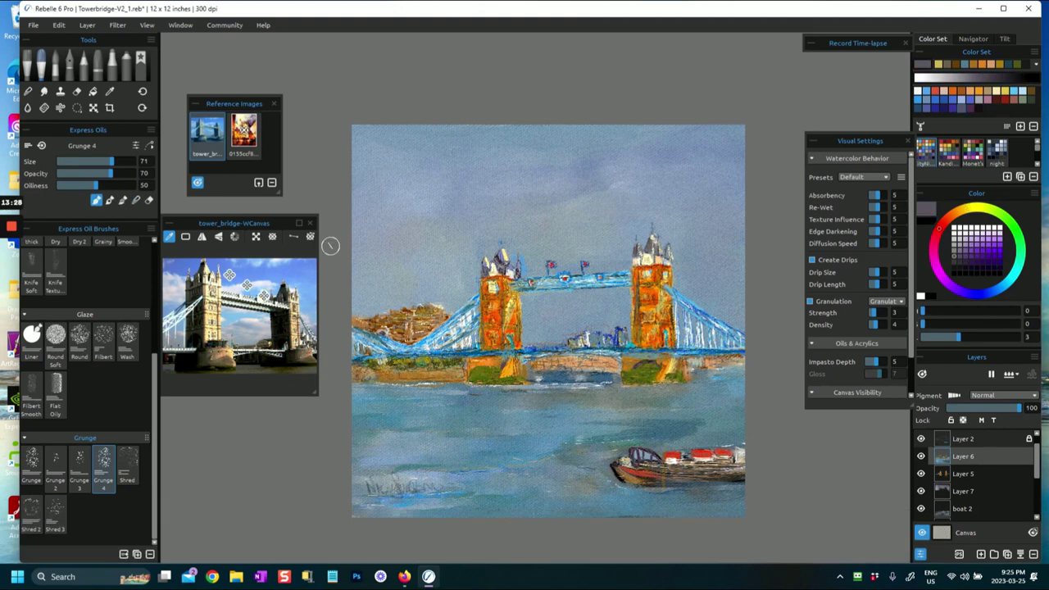
- Paint muted purple-grey strokes across the middle of the water with Grunge 4, reducing the brush size to 43
left_click_drag(420, 430, 561, 426)
left_click_drag(112, 163, 90, 163)
left_click_drag(594, 426, 697, 421)
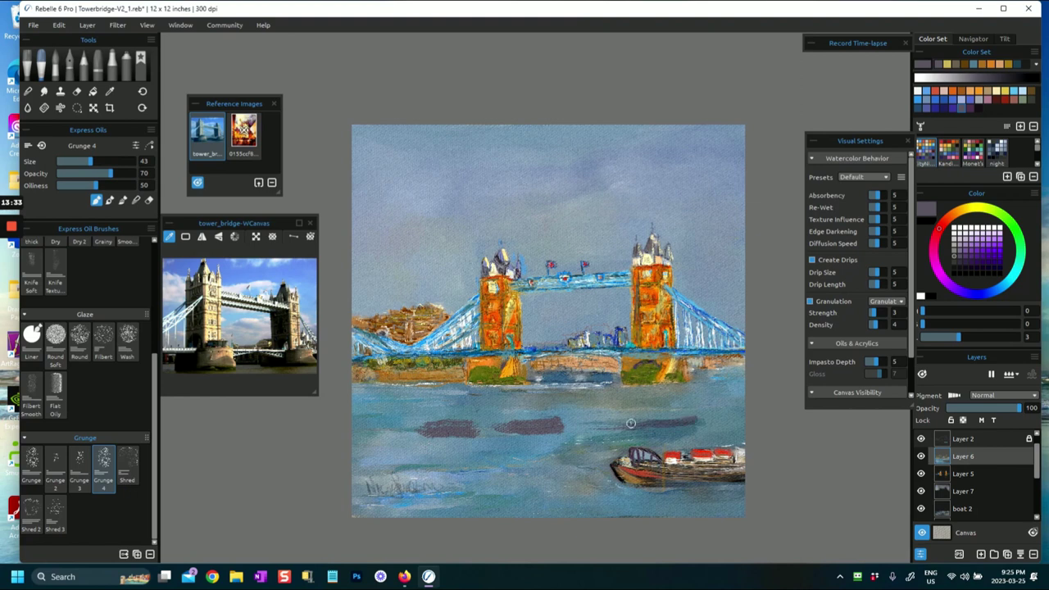
left_click_drag(503, 457, 599, 456)
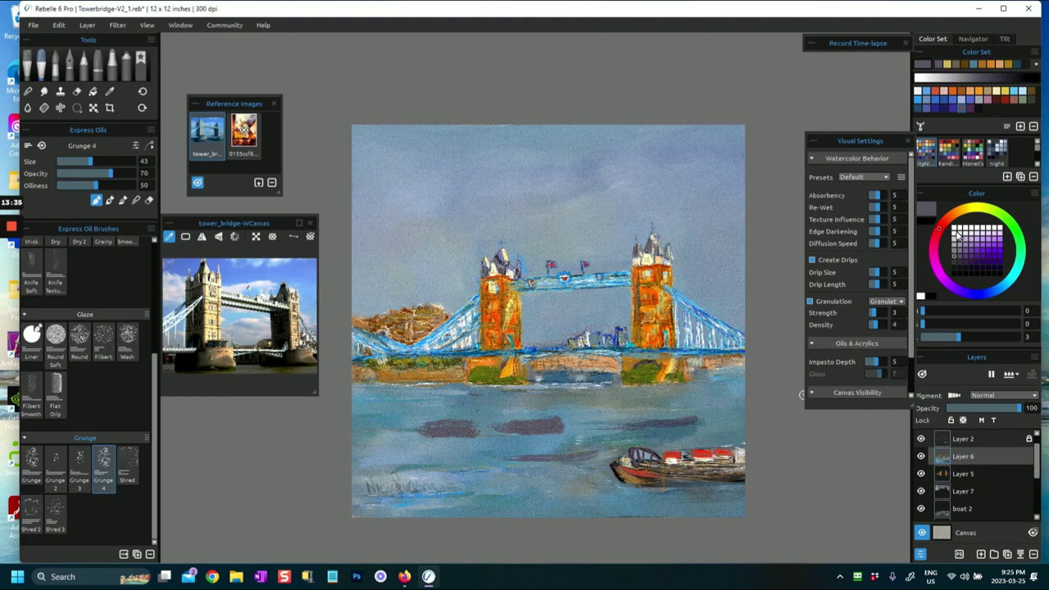
- Choose a bright blue from the colour set and paint two streaks across the water above the boat
left_click(926, 92)
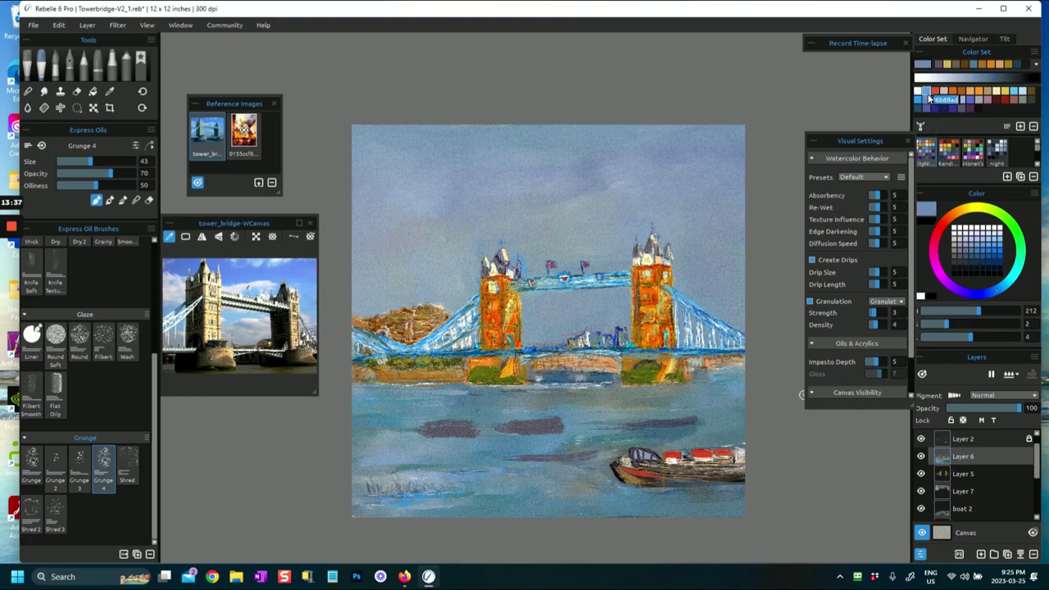
left_click(918, 99)
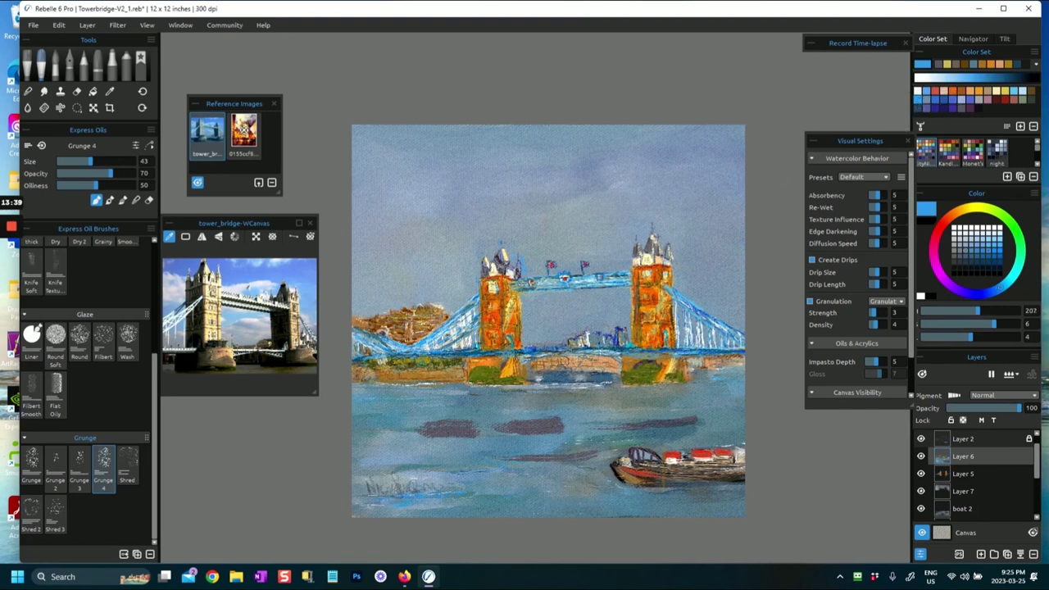
left_click_drag(562, 430, 628, 429)
left_click_drag(573, 410, 689, 409)
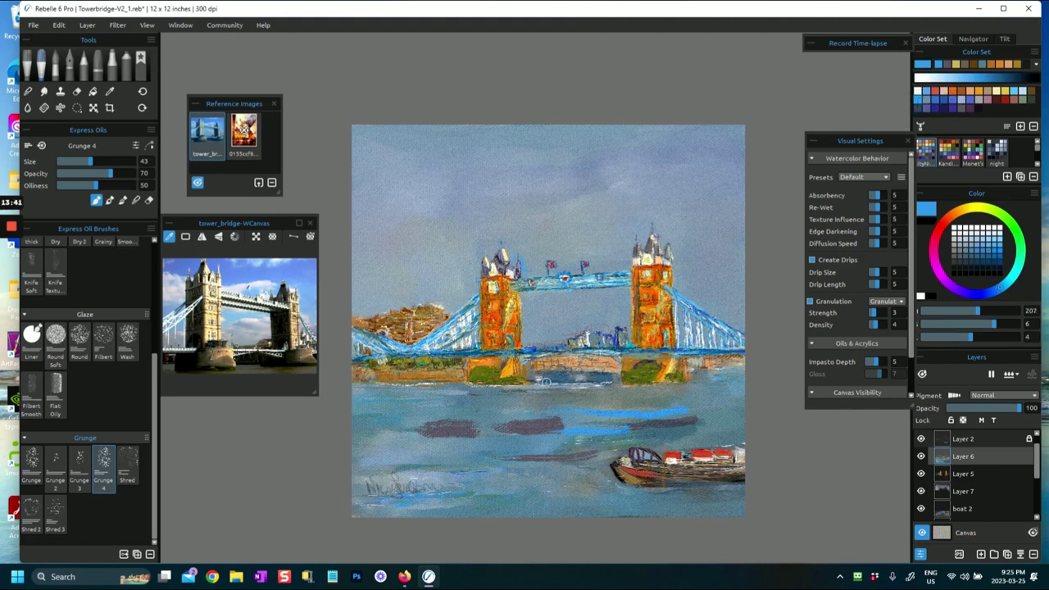
- Add white wave highlights across the water around the purple-grey and blue strokes
left_click(921, 92)
left_click_drag(423, 415, 721, 425)
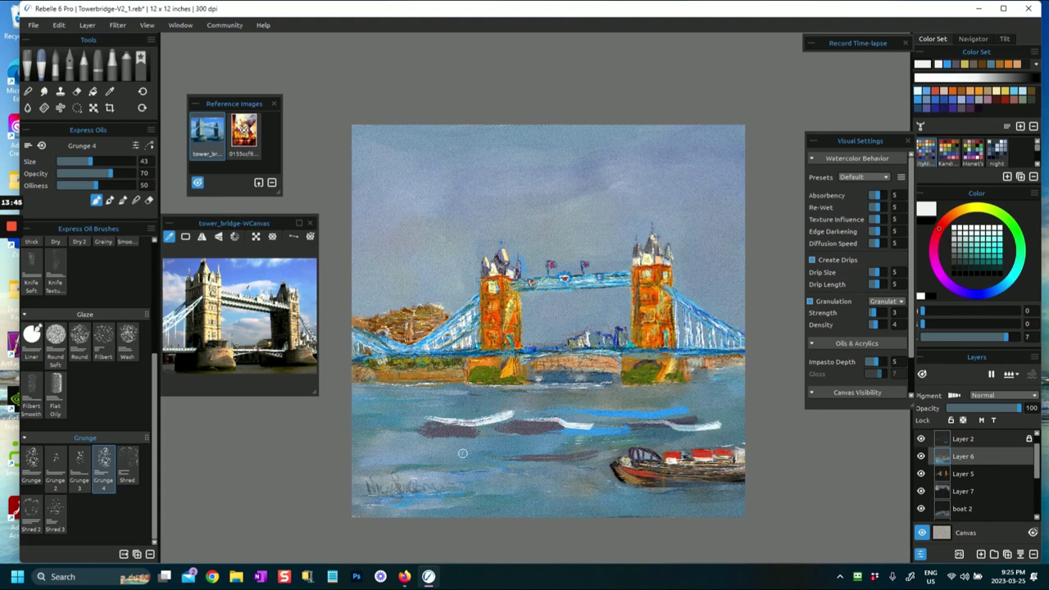
mouse_move(494, 436)
left_mouse_down()
mouse_move(528, 437)
mouse_move(562, 463)
left_mouse_up()
left_click_drag(535, 500, 582, 496)
left_click_drag(365, 430, 428, 434)
left_click_drag(610, 414, 738, 403)
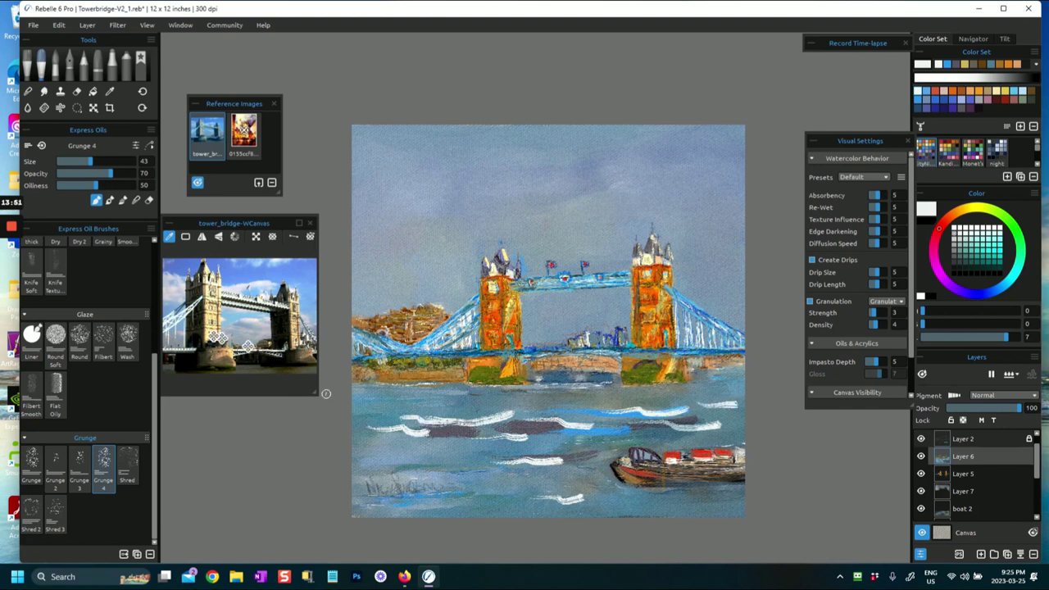
- Blend the white, blue and purple-grey strokes into the water with Grunge 4 in blend mode at size 74
left_click(136, 201)
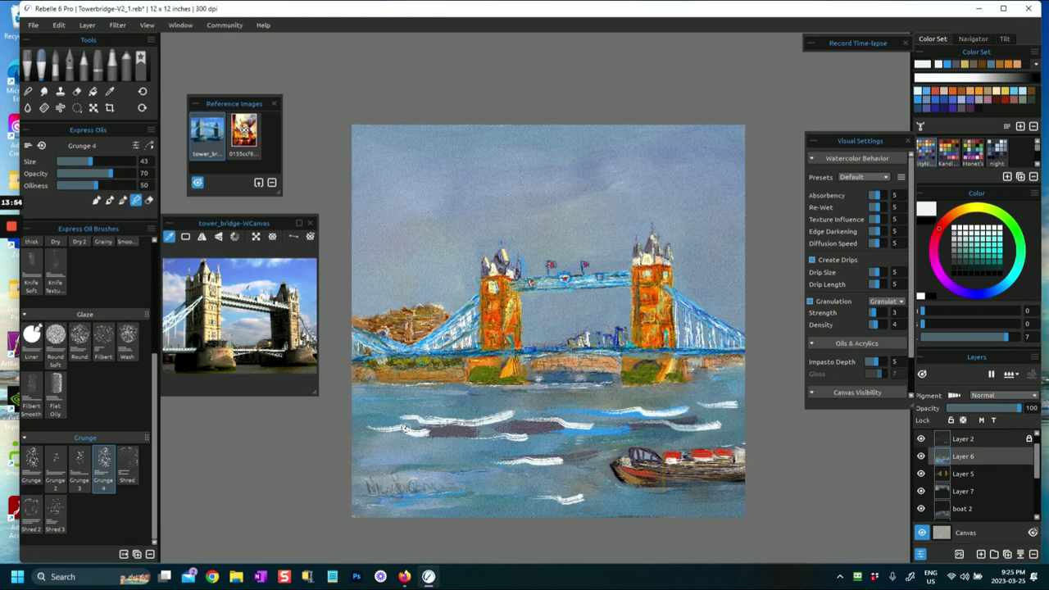
left_click_drag(90, 162, 115, 174)
mouse_move(408, 418)
left_mouse_down()
mouse_move(490, 422)
mouse_move(392, 426)
mouse_move(453, 438)
mouse_move(410, 440)
mouse_move(517, 428)
mouse_move(496, 409)
left_mouse_up()
left_click_drag(618, 413, 722, 407)
left_click_drag(507, 438, 545, 441)
mouse_move(394, 430)
left_mouse_down()
mouse_move(479, 418)
mouse_move(368, 420)
mouse_move(572, 462)
mouse_move(541, 473)
mouse_move(561, 467)
mouse_move(485, 454)
left_mouse_up()
left_click_drag(536, 500, 596, 497)
left_click_drag(516, 494, 581, 492)
mouse_move(587, 431)
left_mouse_down()
mouse_move(632, 439)
mouse_move(546, 438)
mouse_move(745, 424)
mouse_move(704, 407)
mouse_move(731, 412)
left_mouse_up()
left_click_drag(531, 420, 492, 422)
left_click_drag(658, 405, 510, 424)
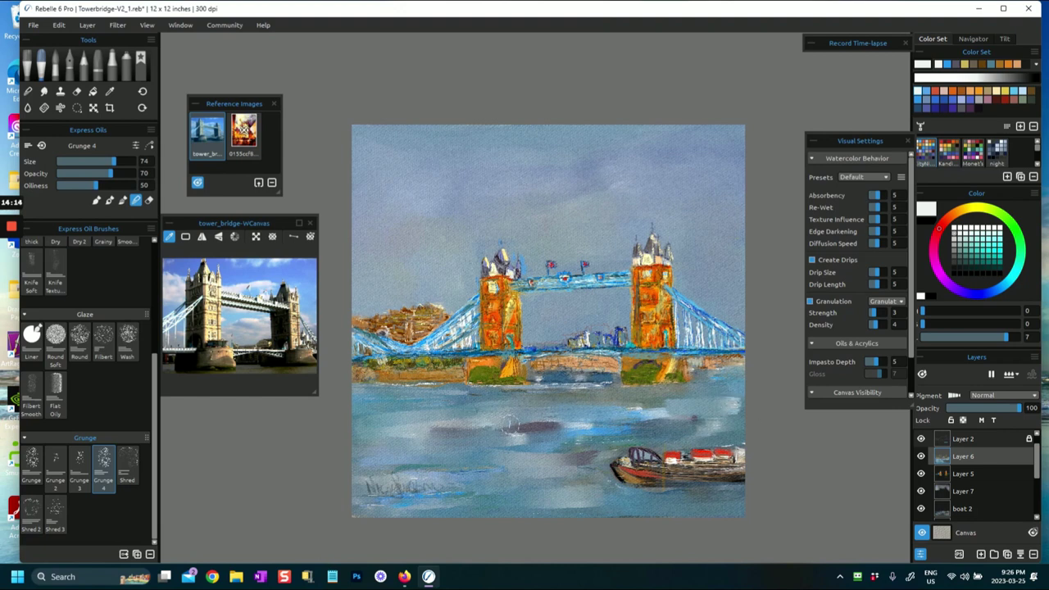
- Sample grey-blues from the water and brush them over the blended streaks to even out the river
left_click(465, 411, "alt")
left_click_drag(461, 409, 670, 414)
mouse_move(559, 427)
left_mouse_down()
mouse_move(516, 429)
mouse_move(540, 433)
left_mouse_up()
left_click(633, 518, "alt")
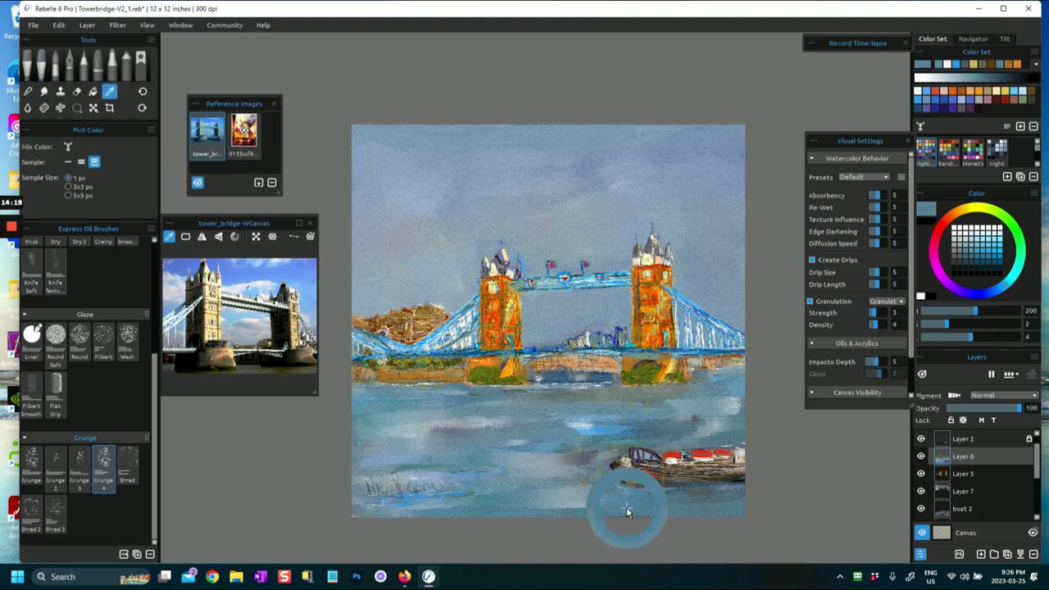
left_click_drag(549, 502, 585, 488)
mouse_move(514, 472)
left_mouse_down()
mouse_move(570, 469)
mouse_move(511, 443)
mouse_move(726, 424)
left_mouse_up()
mouse_move(618, 423)
left_mouse_down()
mouse_move(744, 421)
mouse_move(691, 405)
mouse_move(522, 407)
left_mouse_up()
left_click_drag(431, 428, 364, 440)
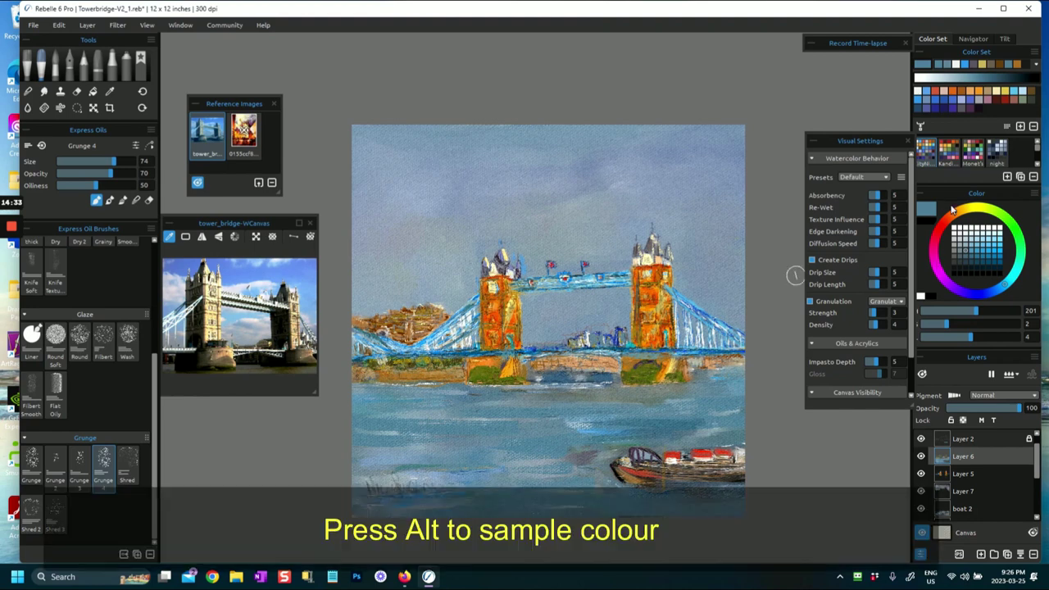
- Choose a brown from the colour set, make it less saturated, and brush it over both towers at size 19
left_click(961, 92)
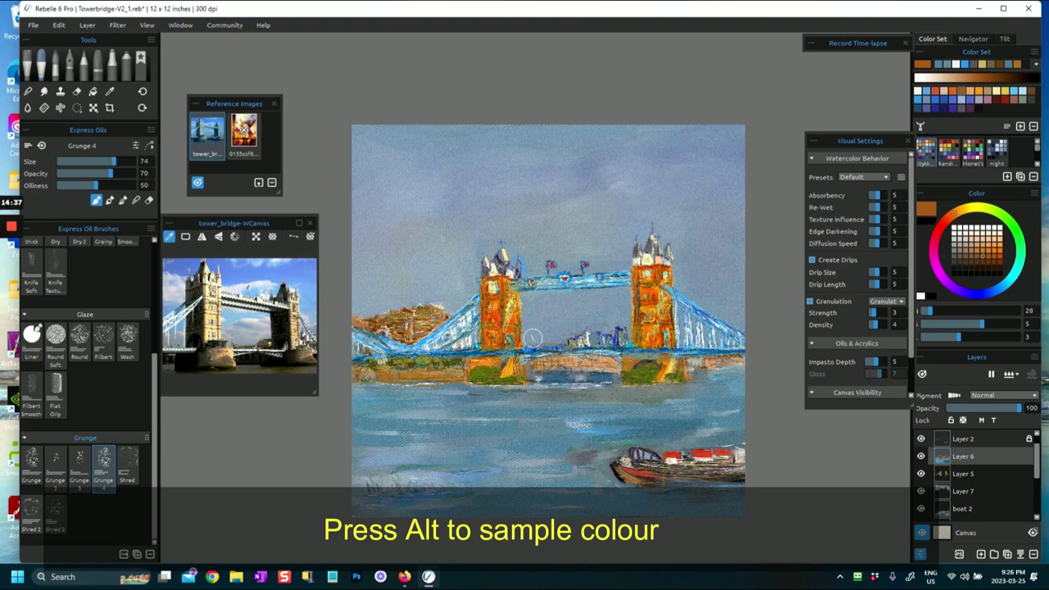
left_click_drag(982, 259, 971, 255)
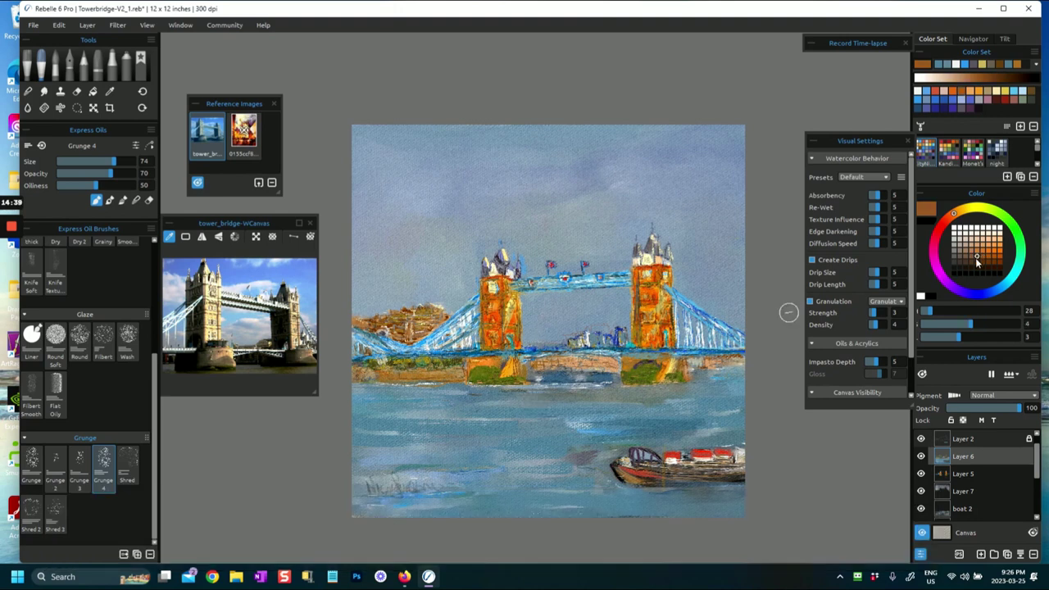
left_click_drag(114, 162, 73, 162)
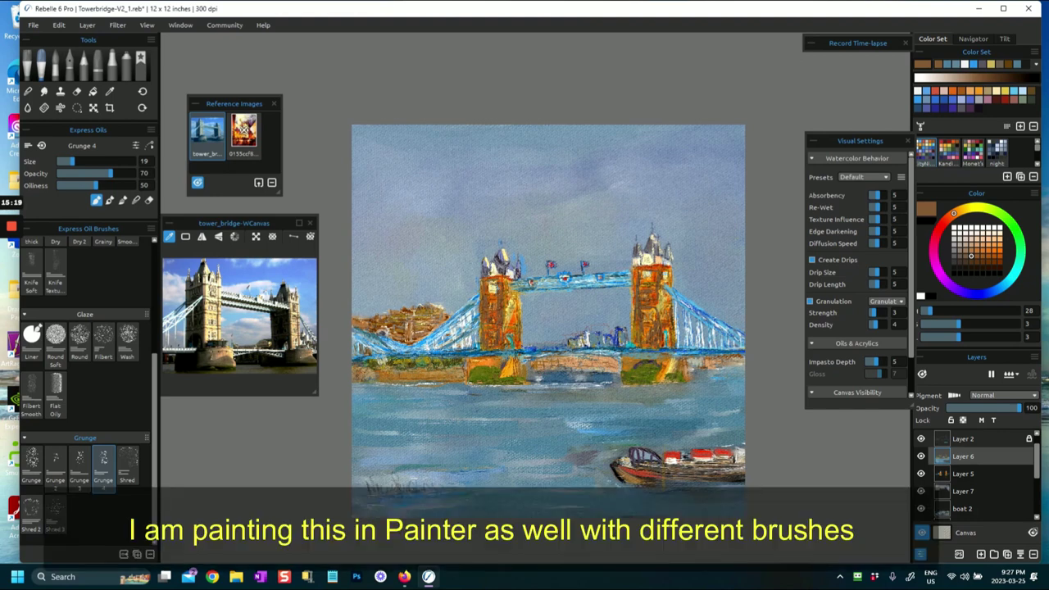
- Switch the Grunge 4 brush to blend mode for the brushwork on the towers
scroll(488, 262, "up", 2)
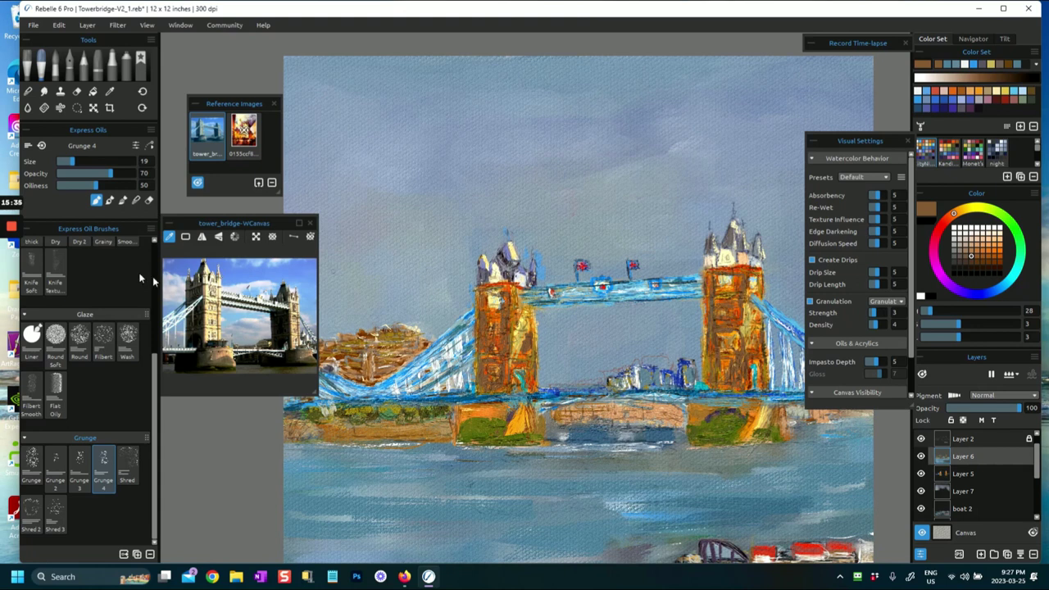
left_click(136, 200)
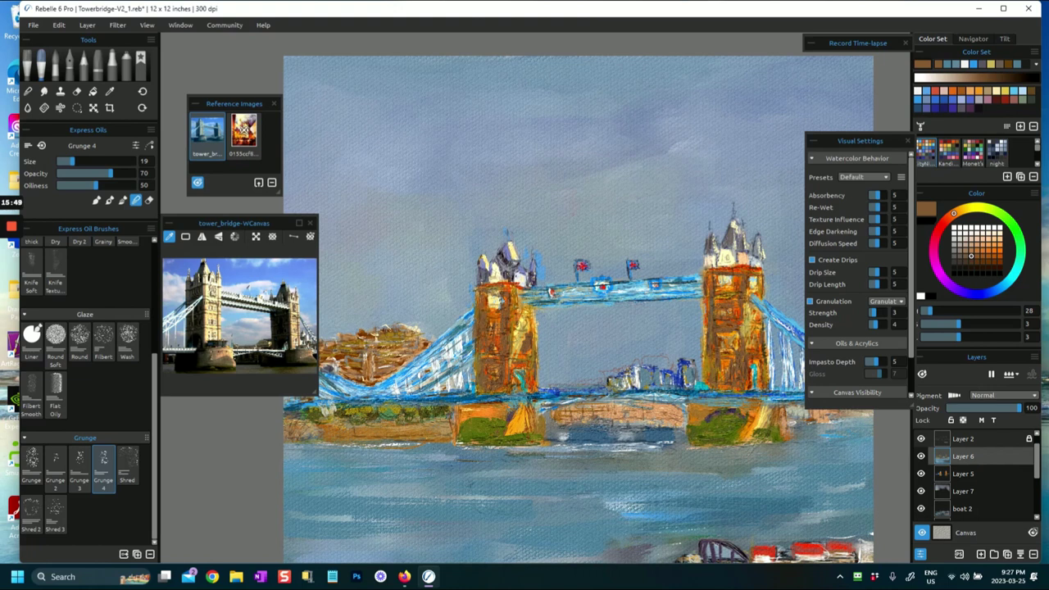
scroll(714, 315, "down", 3)
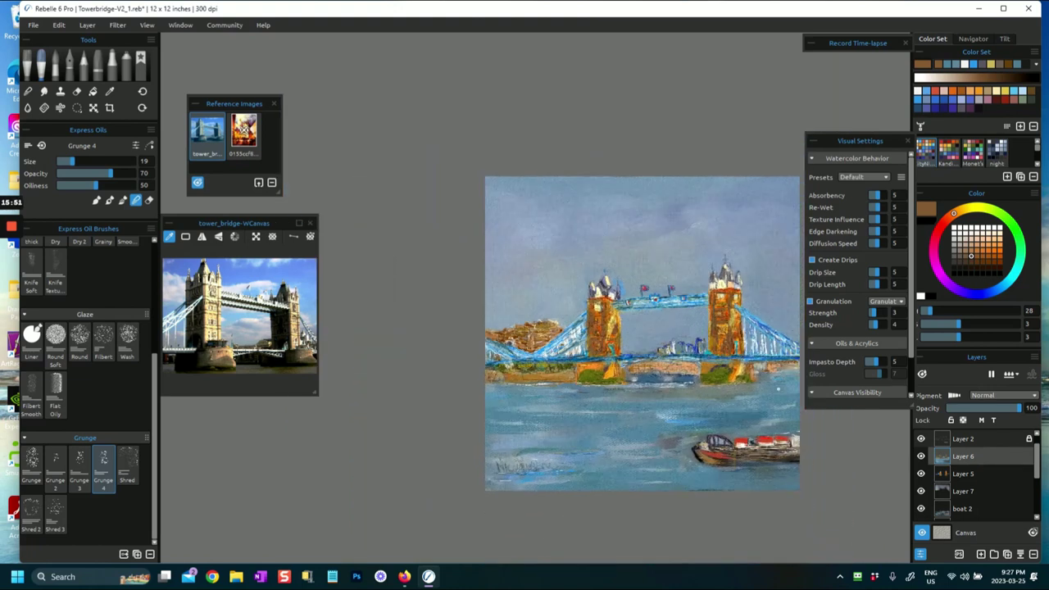
mouse_move(681, 346)
left_mouse_down()
mouse_move(590, 295)
mouse_move(578, 256)
left_mouse_up()
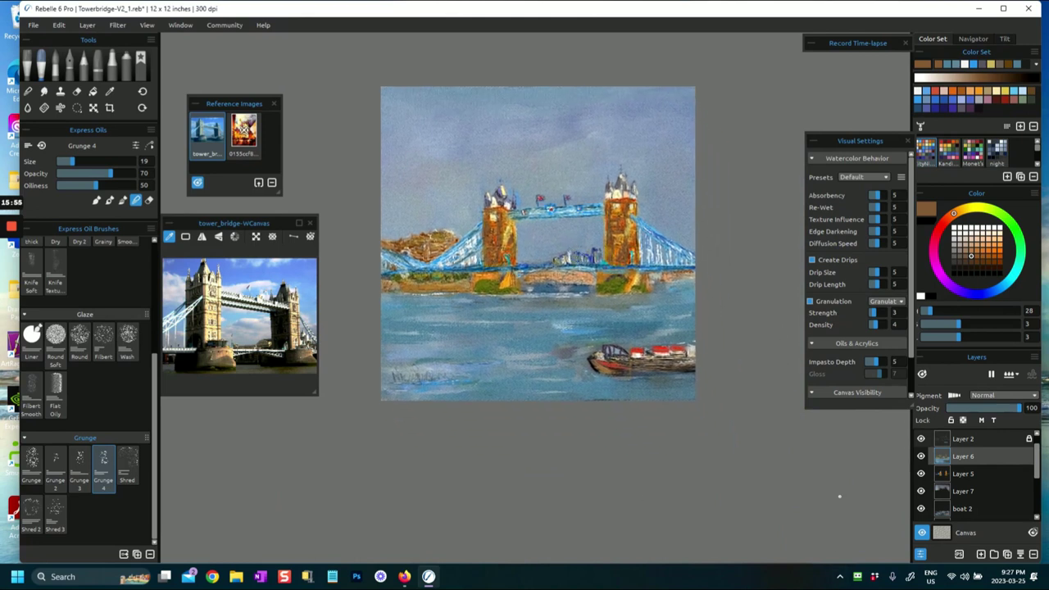
- Brush thin violet strokes across the water below the bridge on Layer 6 and sample a grey-blue from the river
scroll(967, 510, "down", 5)
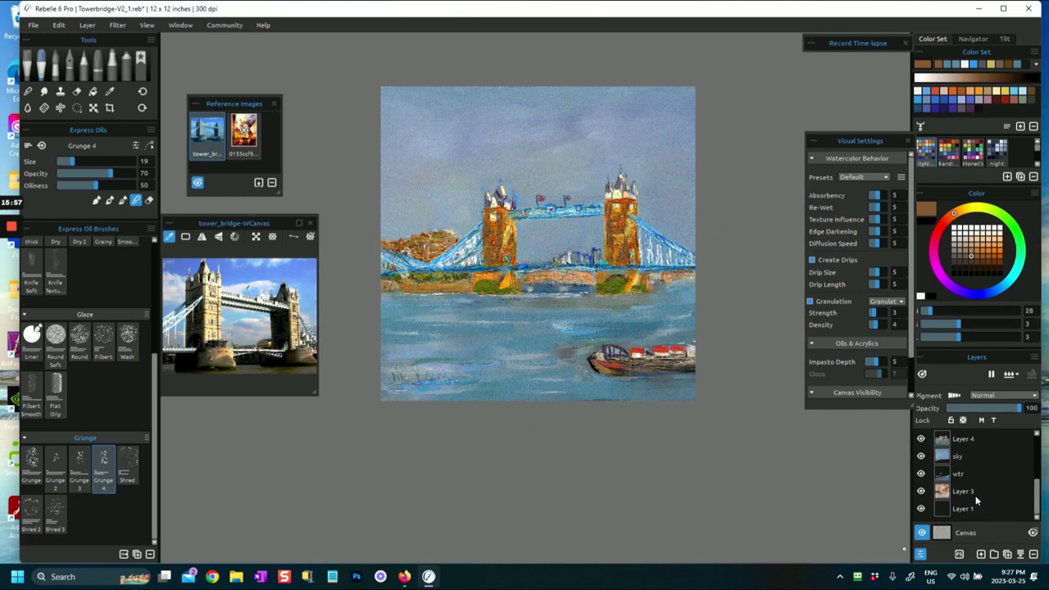
scroll(972, 502, "up", 5)
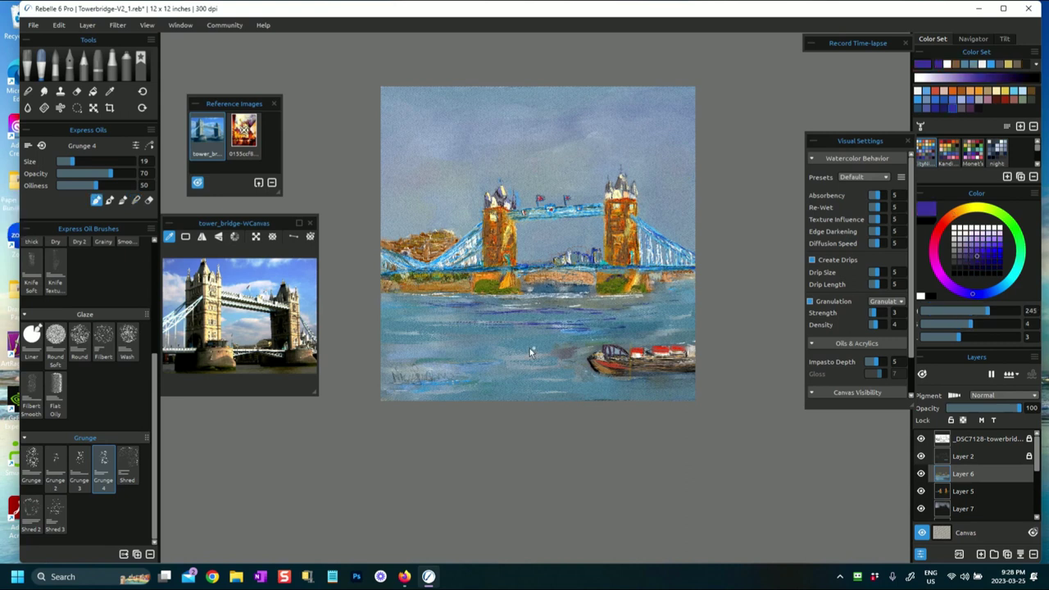
left_click(529, 352, "alt")
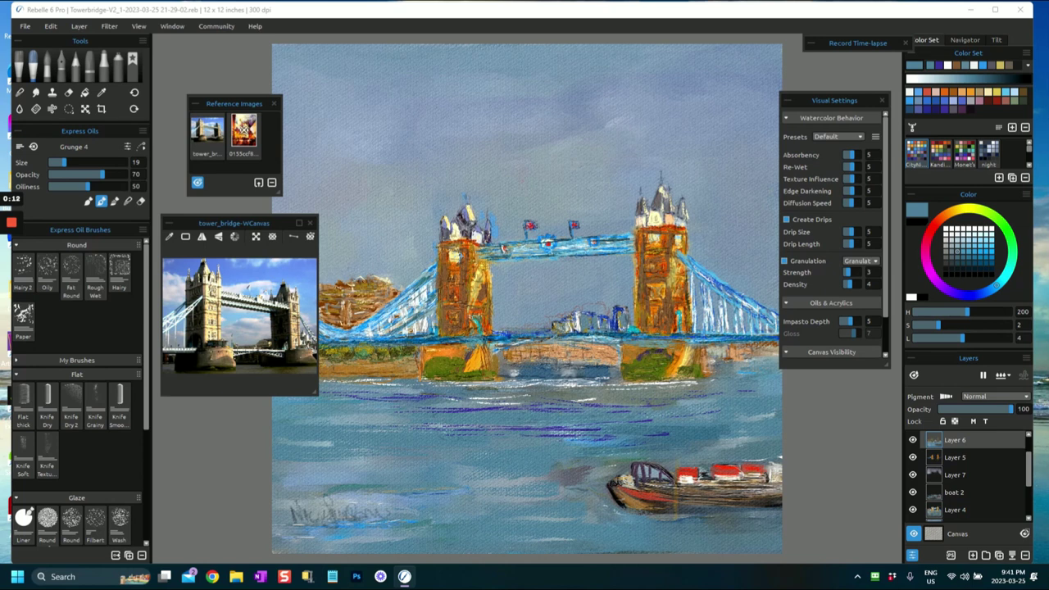
scroll(466, 324, "down", 2)
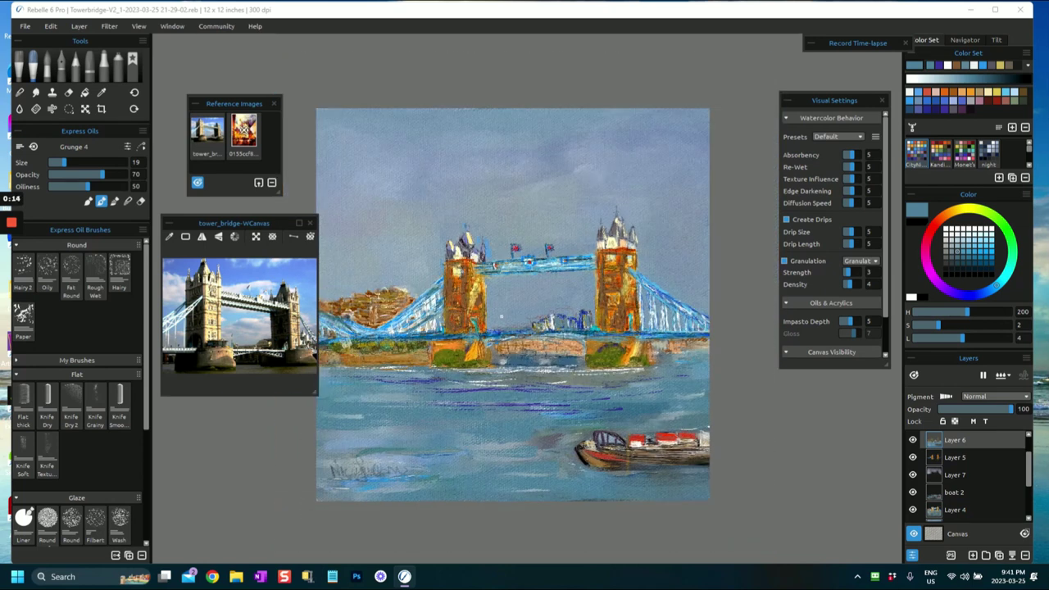
left_click_drag(473, 319, 519, 302)
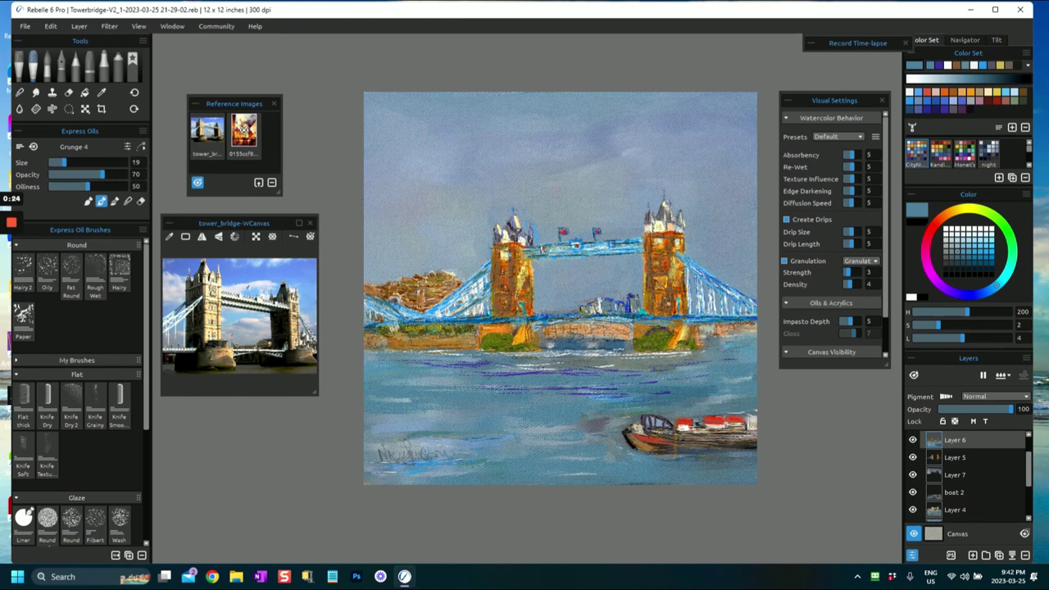
scroll(967, 475, "up", 1)
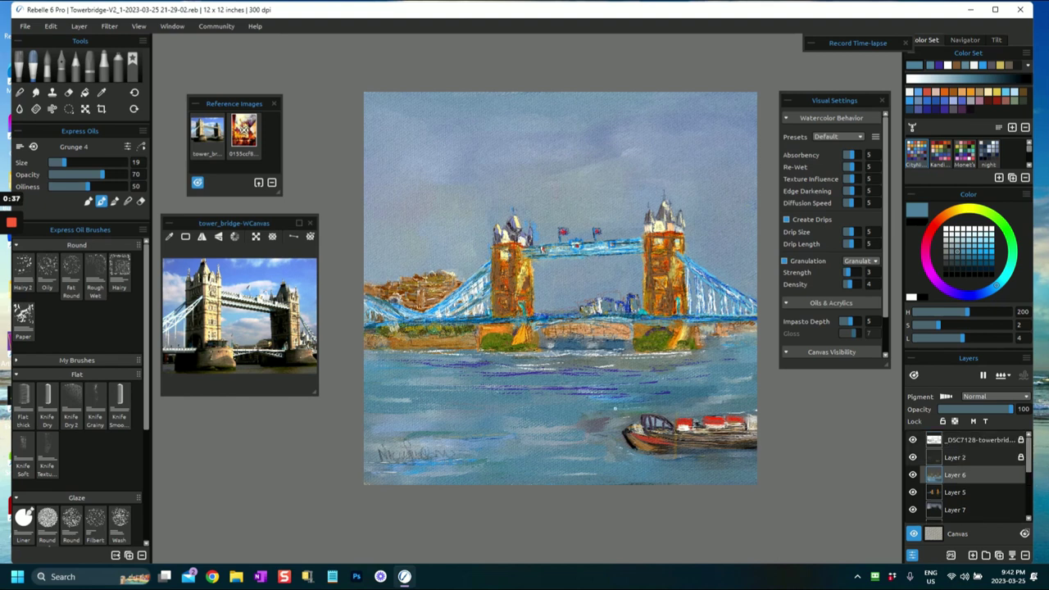